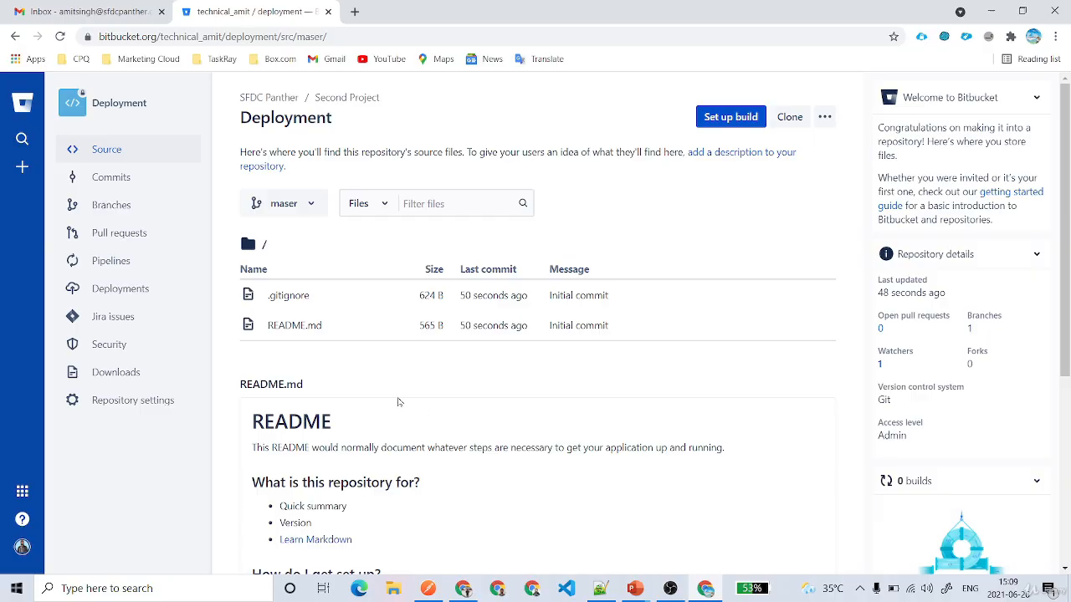
View the introduction page for Pipelines in the Deployment repository
{"action": "left_click", "coordinate": [94, 263]}
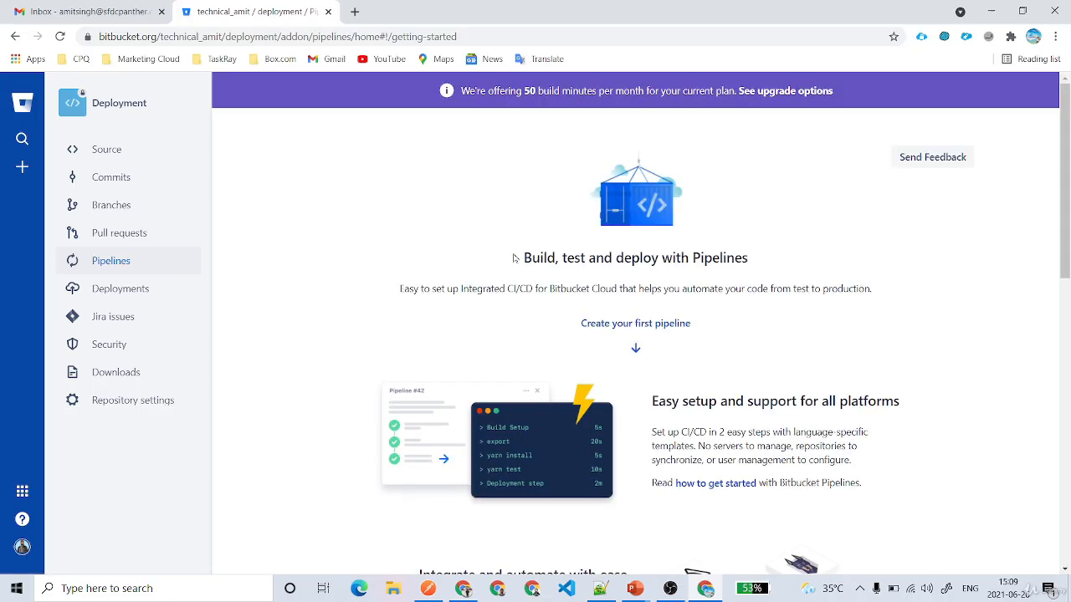
{"action": "left_click_drag", "start_coordinate": [514, 259], "coordinate": [775, 259]}
{"action": "left_click", "coordinate": [409, 259]}
Enable Pipelines in the Deployment repository's pipeline settings
{"action": "left_click", "coordinate": [142, 400]}
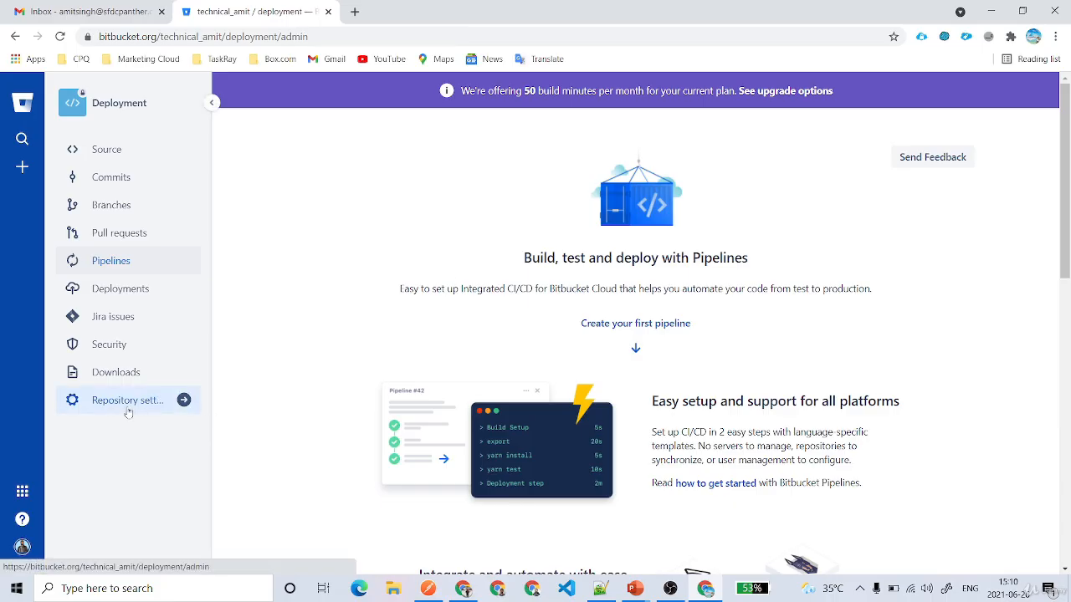
{"action": "scroll", "coordinate": [153, 334], "scroll_direction": "down", "scroll_amount": 5}
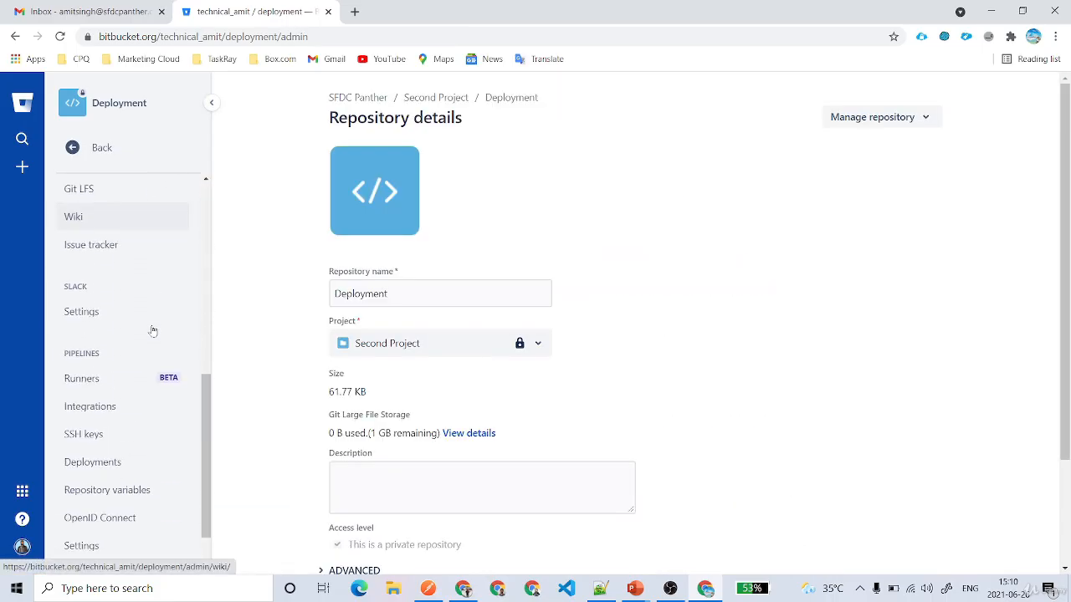
{"action": "scroll", "coordinate": [96, 349], "scroll_direction": "down", "scroll_amount": 2}
{"action": "double_click", "coordinate": [81, 292]}
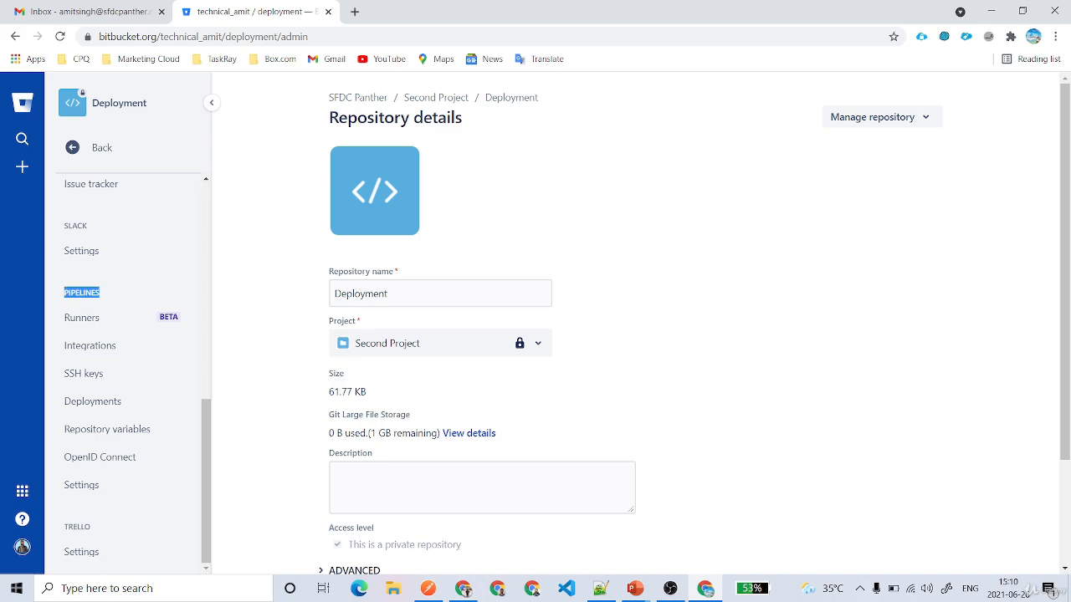
{"action": "left_click", "coordinate": [81, 485]}
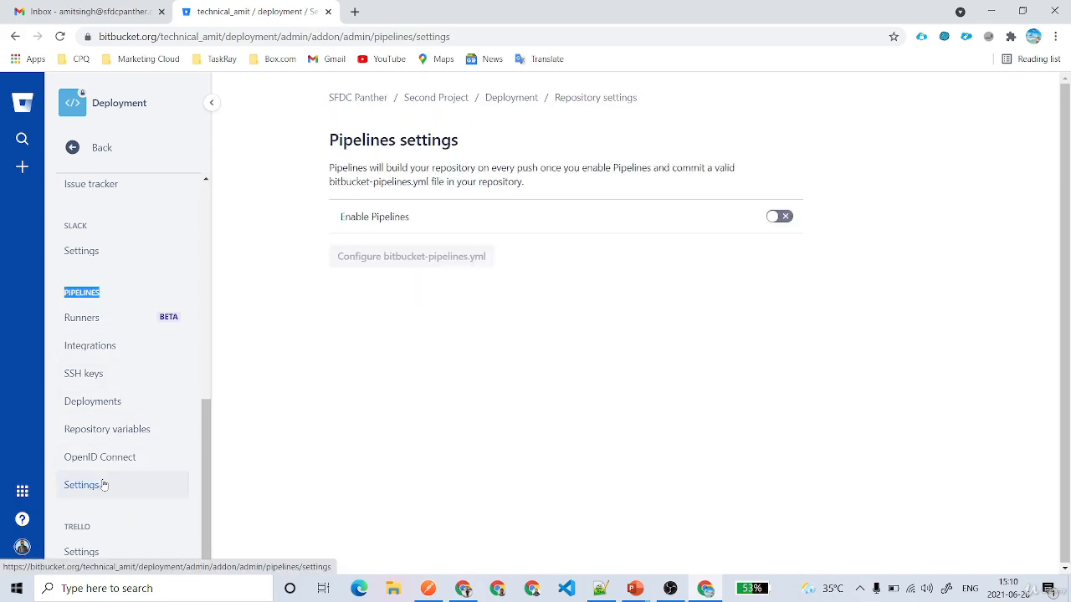
{"action": "left_click", "coordinate": [787, 216]}
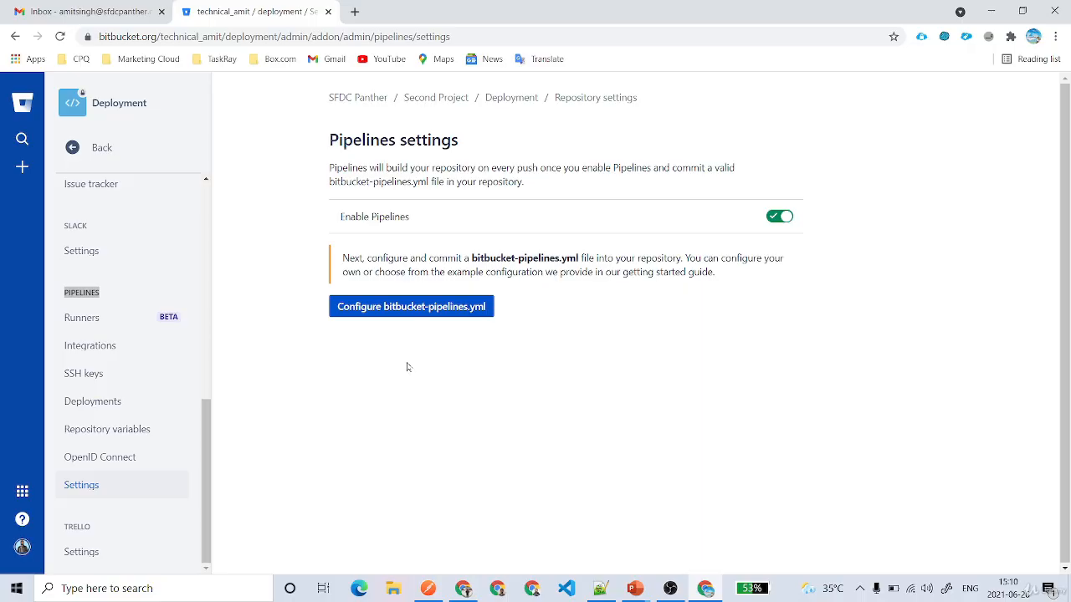
Add two test environments named QA and UAT in the repository's deployment settings
{"action": "left_click", "coordinate": [112, 405]}
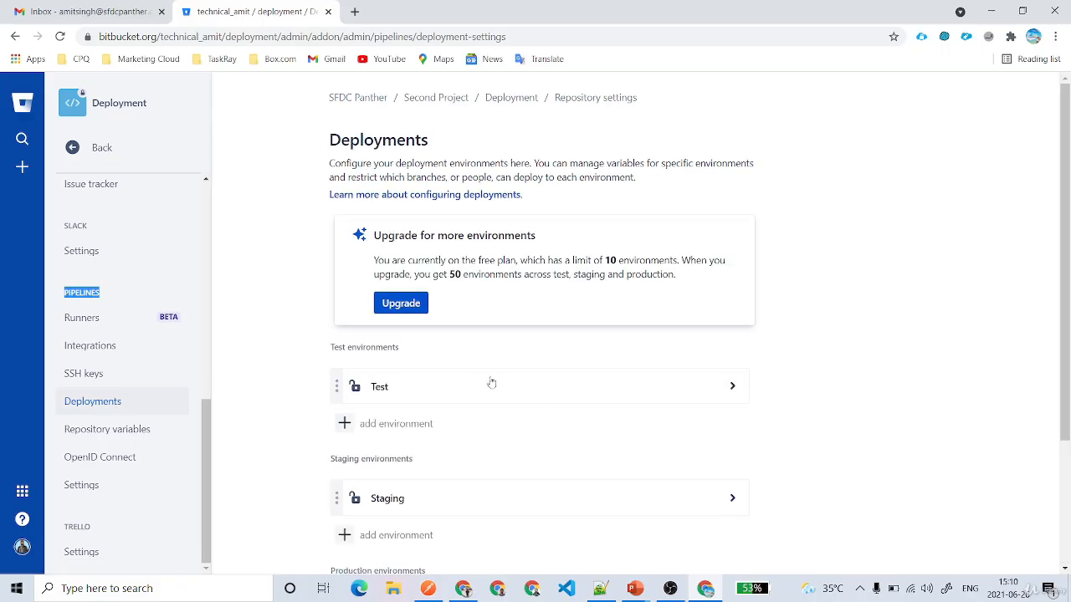
{"action": "scroll", "coordinate": [466, 385], "scroll_direction": "down", "scroll_amount": 1}
{"action": "scroll", "coordinate": [480, 335], "scroll_direction": "down", "scroll_amount": 1}
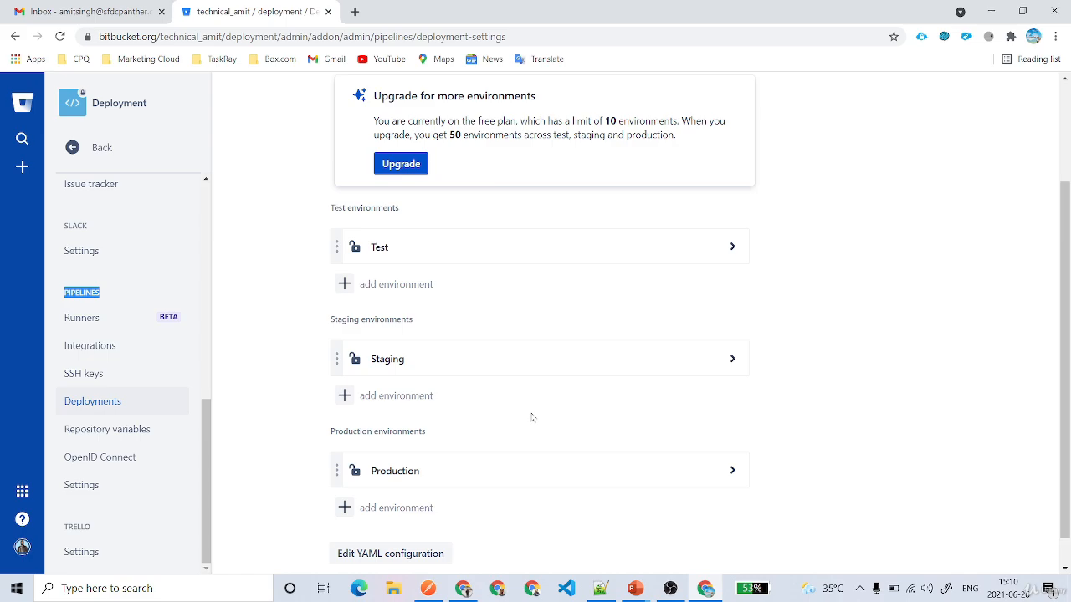
{"action": "left_click", "coordinate": [393, 284]}
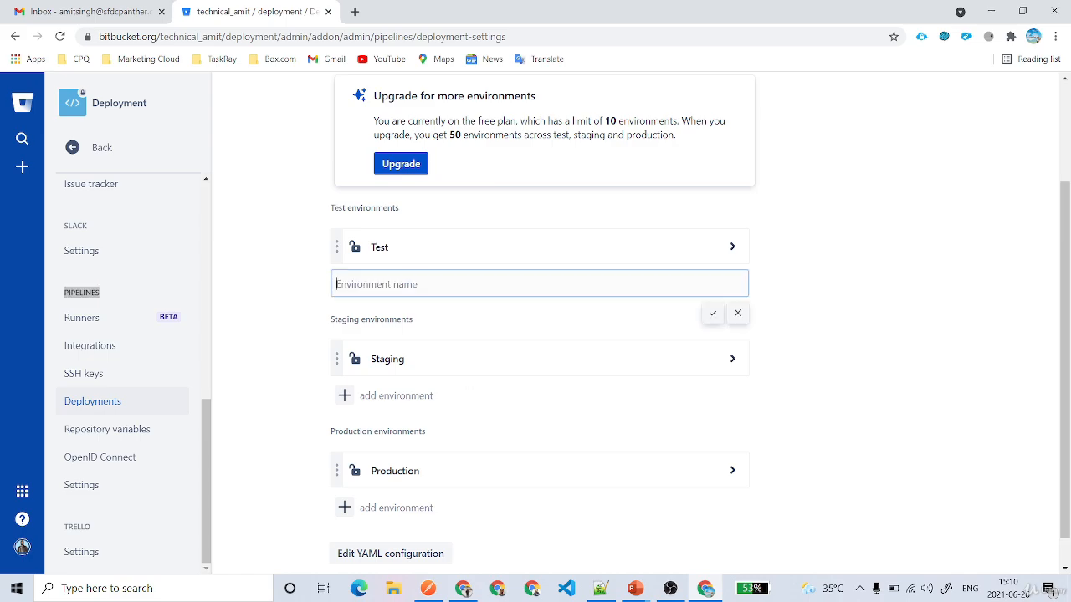
{"action": "type", "text": "QA"}
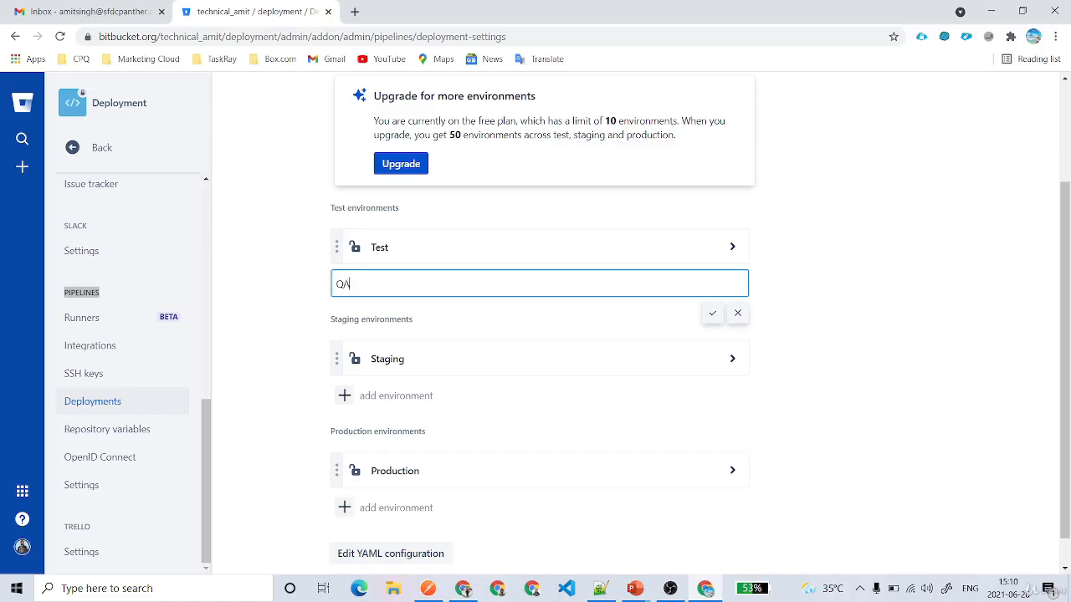
{"action": "key", "text": "Return"}
{"action": "left_click", "coordinate": [395, 321]}
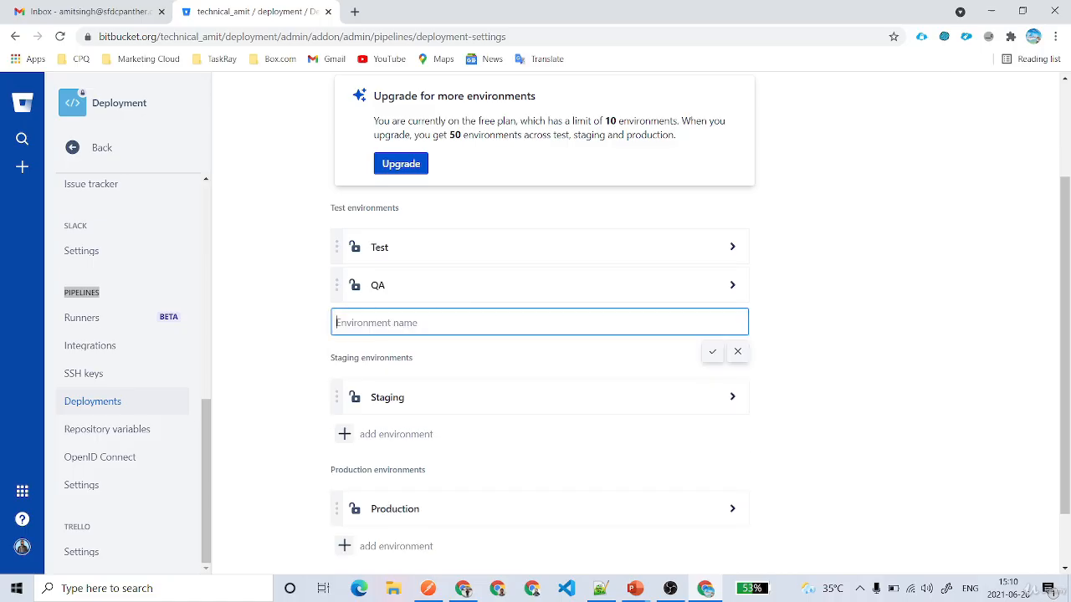
{"action": "type", "text": "UAT"}
{"action": "key", "text": "Return"}
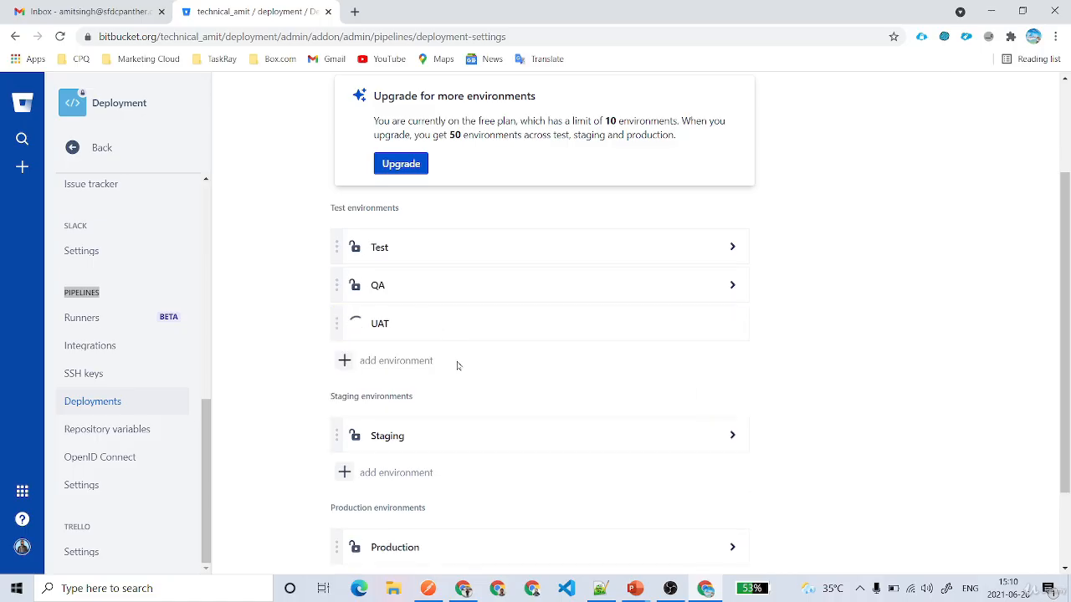
Add a staging environment named Integration
{"action": "scroll", "coordinate": [456, 353], "scroll_direction": "down", "scroll_amount": 3}
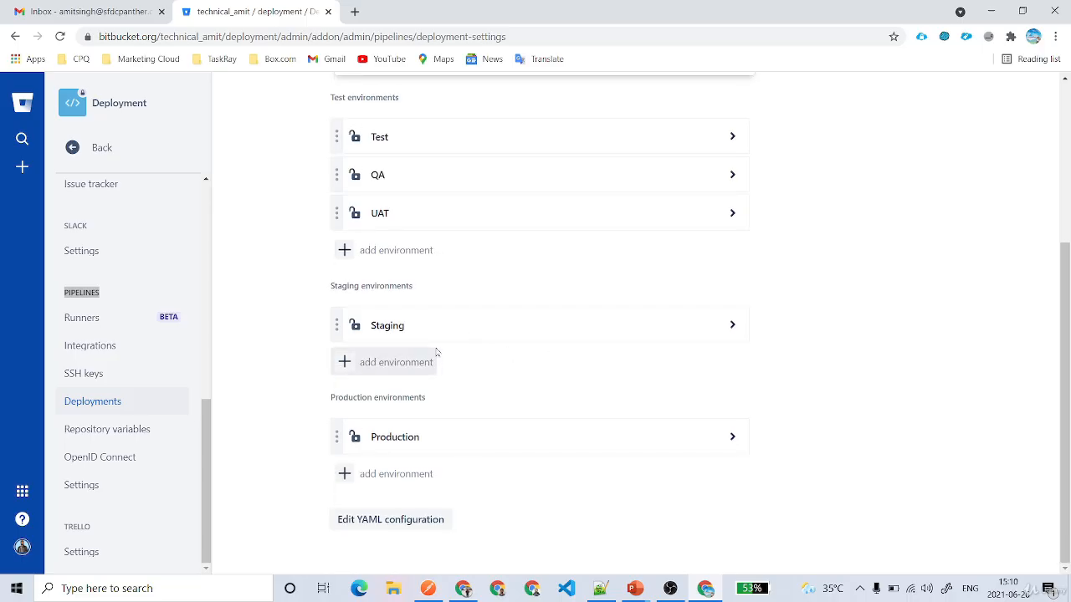
{"action": "left_click", "coordinate": [377, 361]}
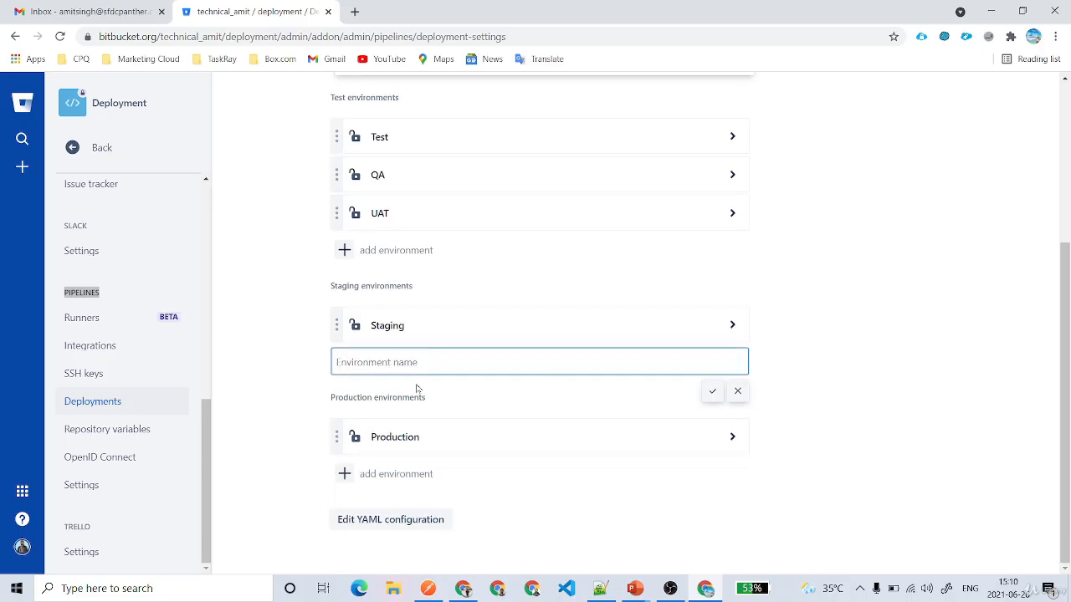
{"action": "type", "text": "Integratio"}
{"action": "key", "text": "BackSpace"}
{"action": "key", "text": "BackSpace"}
{"action": "type", "text": "ion"}
{"action": "key", "text": "Return"}
Add a production environment named Pre Prod and reorder it above Production
{"action": "scroll", "coordinate": [450, 404], "scroll_direction": "down", "scroll_amount": 1}
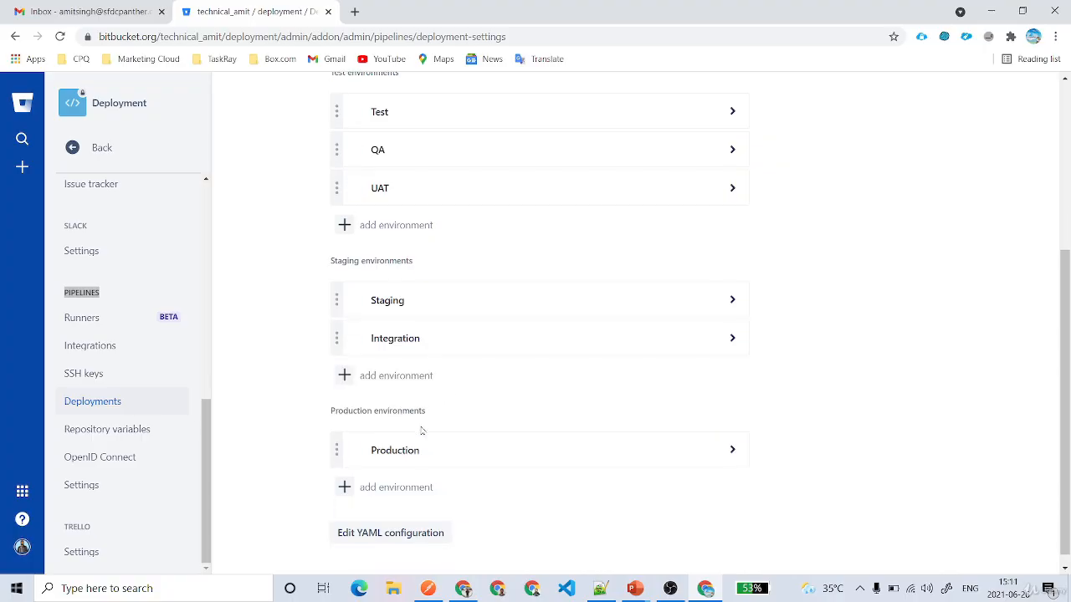
{"action": "left_click", "coordinate": [376, 477]}
{"action": "type", "text": "P"}
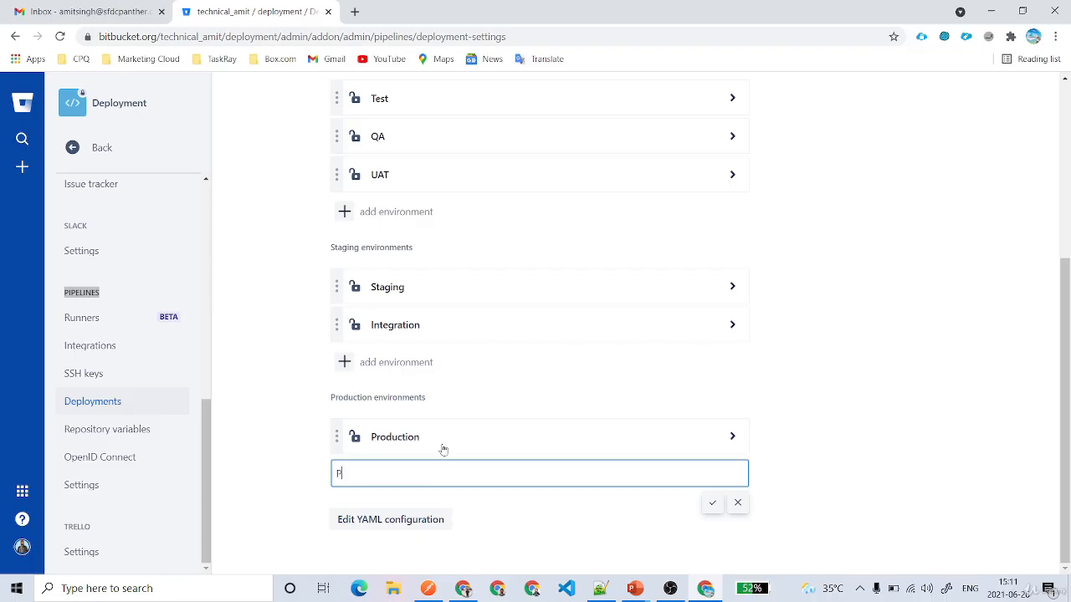
{"action": "type", "text": "re Prod"}
{"action": "key", "text": "Return"}
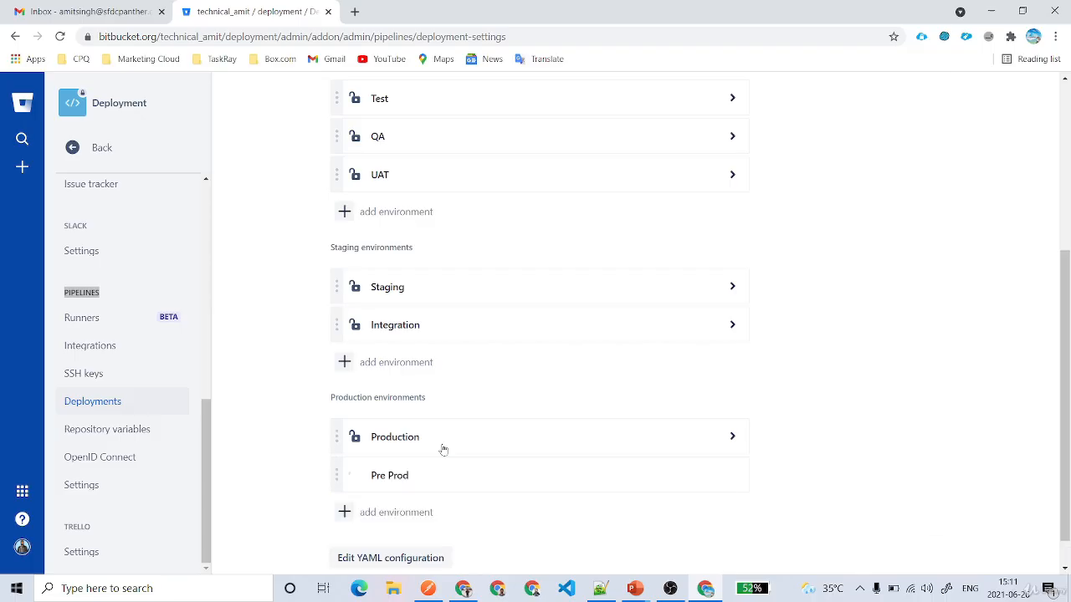
{"action": "left_click_drag", "start_coordinate": [333, 476], "coordinate": [335, 437]}
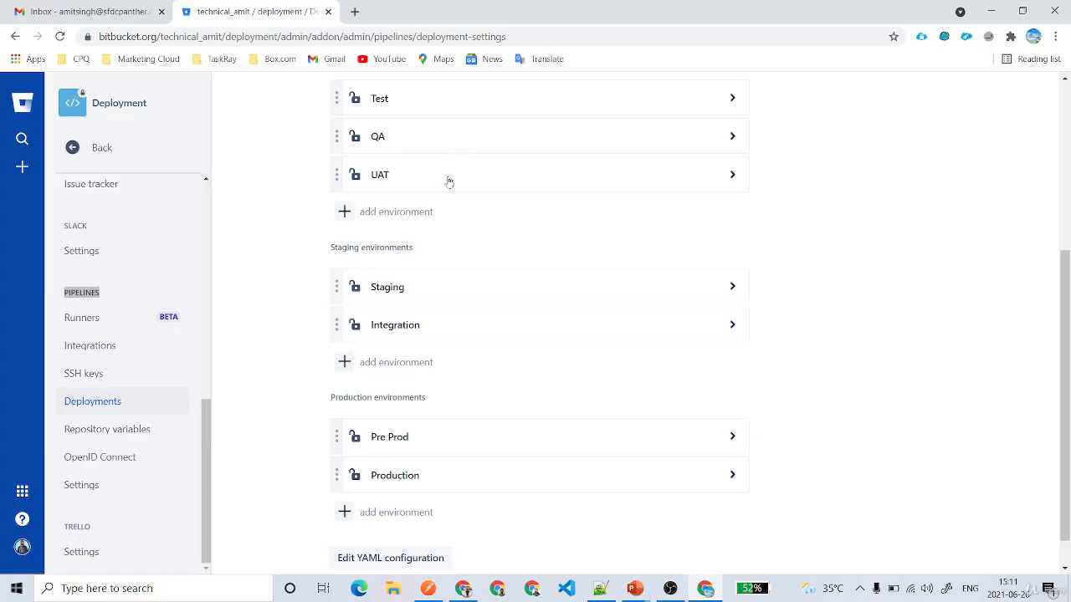
Add a test environment named Development and reorder it to the start of the test environments
{"action": "left_click", "coordinate": [378, 214]}
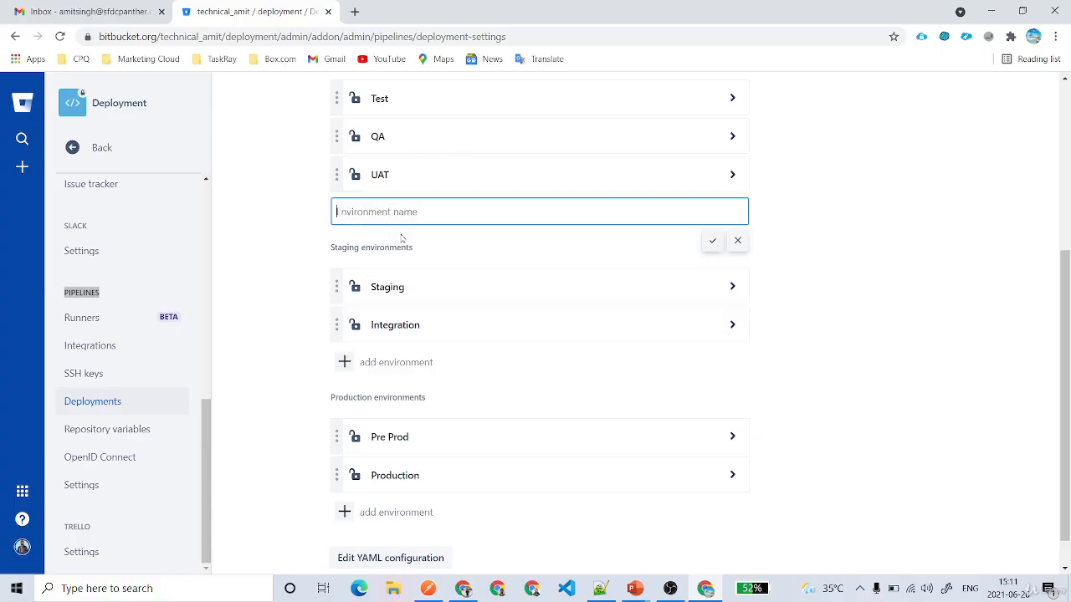
{"action": "type", "text": "Development"}
{"action": "key", "text": "Return"}
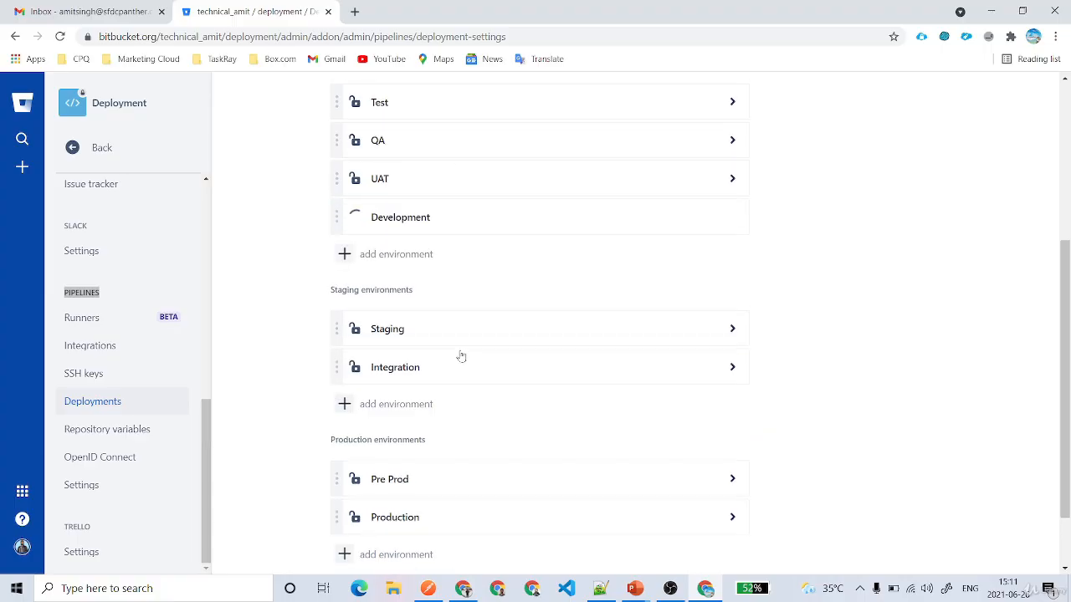
{"action": "left_click_drag", "start_coordinate": [337, 351], "coordinate": [337, 239]}
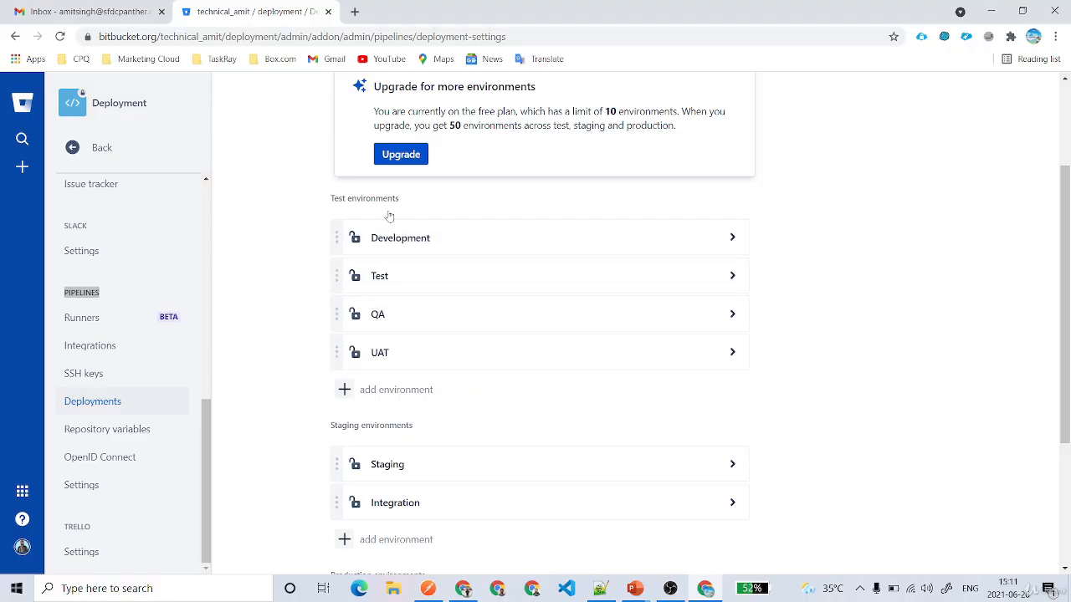
Review the configured test, staging and production environments and the free plan's environment limit
{"action": "scroll", "coordinate": [445, 198], "scroll_direction": "down", "scroll_amount": 1}
{"action": "scroll", "coordinate": [445, 198], "scroll_direction": "down", "scroll_amount": 1}
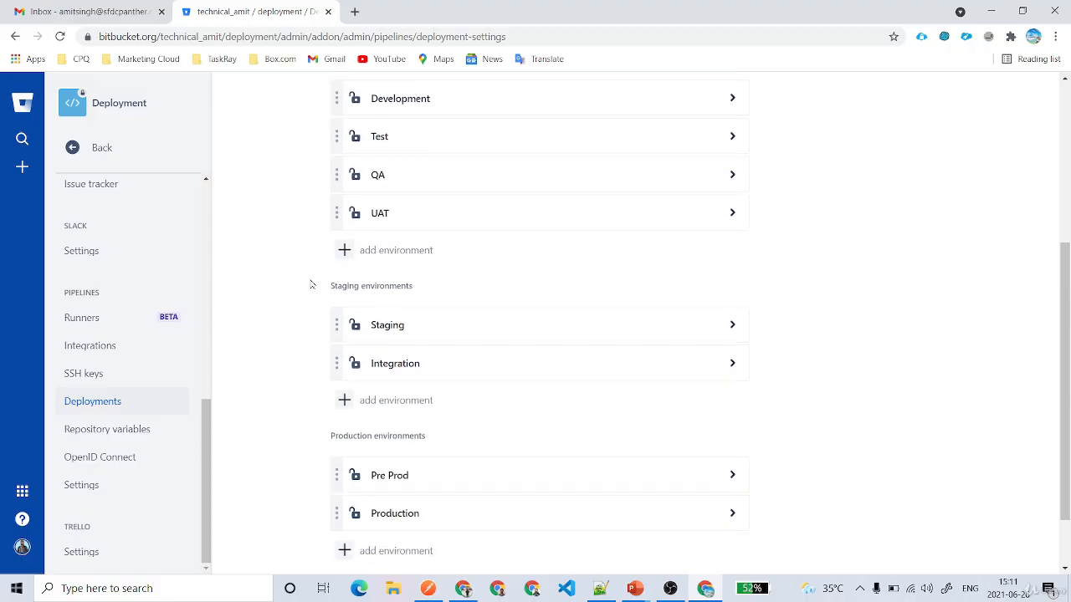
{"action": "scroll", "coordinate": [459, 294], "scroll_direction": "down", "scroll_amount": 1}
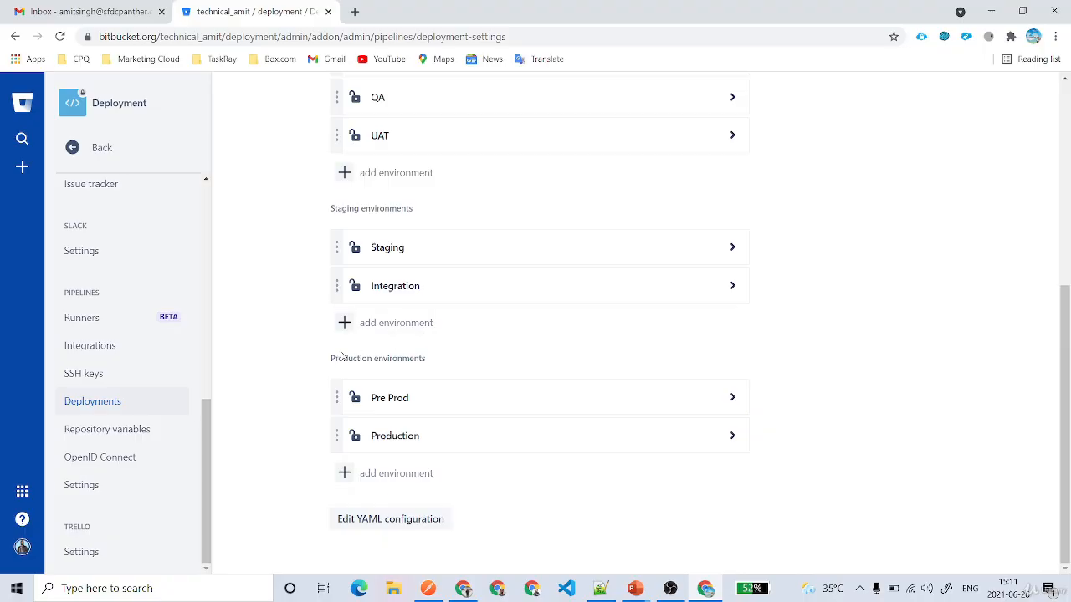
{"action": "left_click_drag", "start_coordinate": [339, 354], "coordinate": [474, 365]}
{"action": "scroll", "coordinate": [474, 366], "scroll_direction": "up", "scroll_amount": 4}
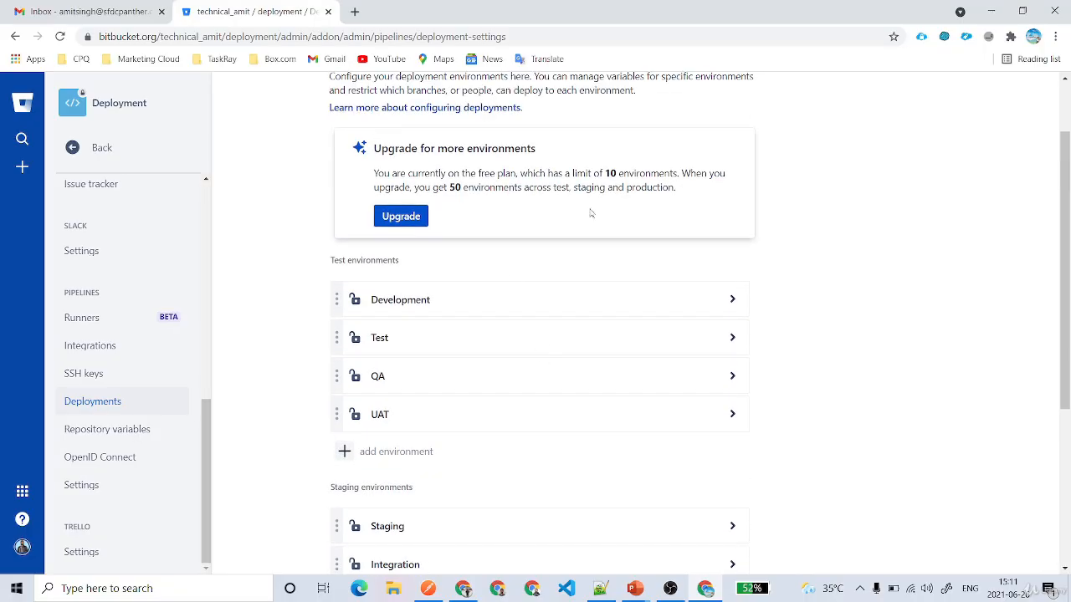
{"action": "left_click_drag", "start_coordinate": [604, 173], "coordinate": [674, 174]}
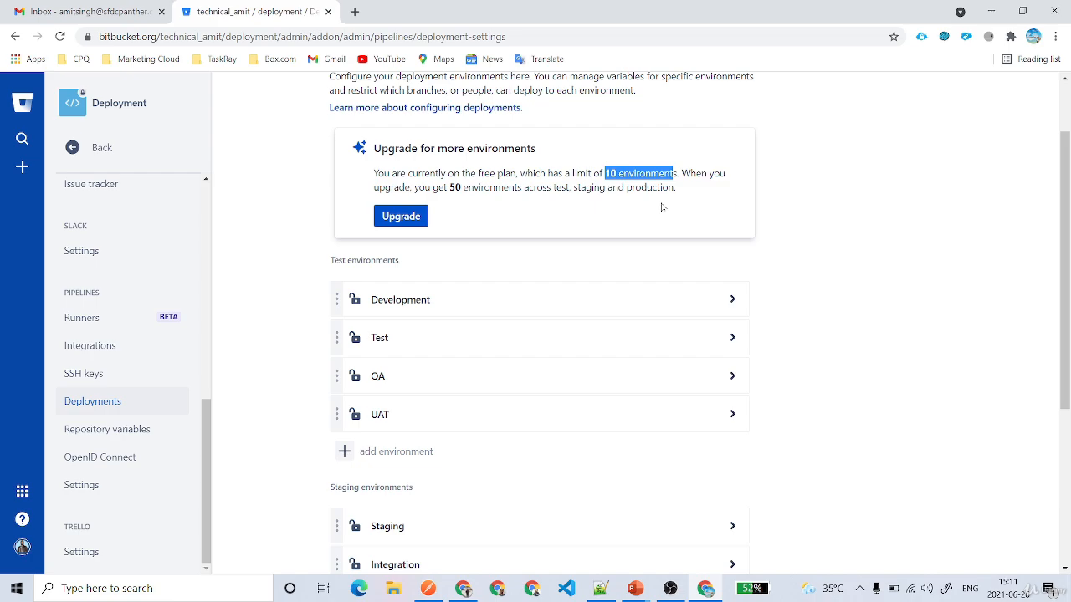
{"action": "scroll", "coordinate": [275, 294], "scroll_direction": "down", "scroll_amount": 3}
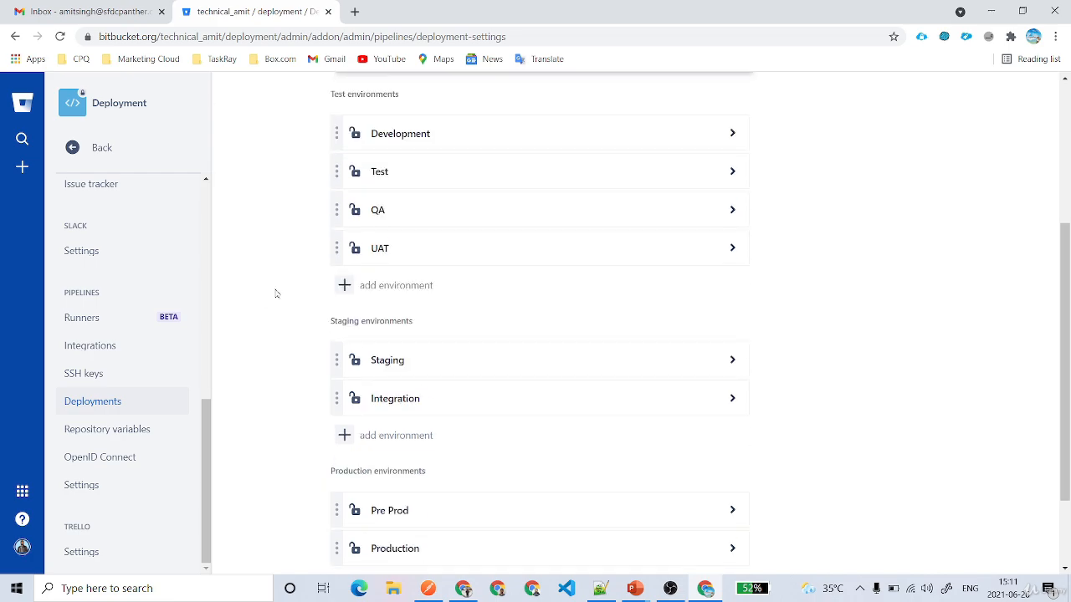
{"action": "scroll", "coordinate": [205, 363], "scroll_direction": "down", "scroll_amount": 1}
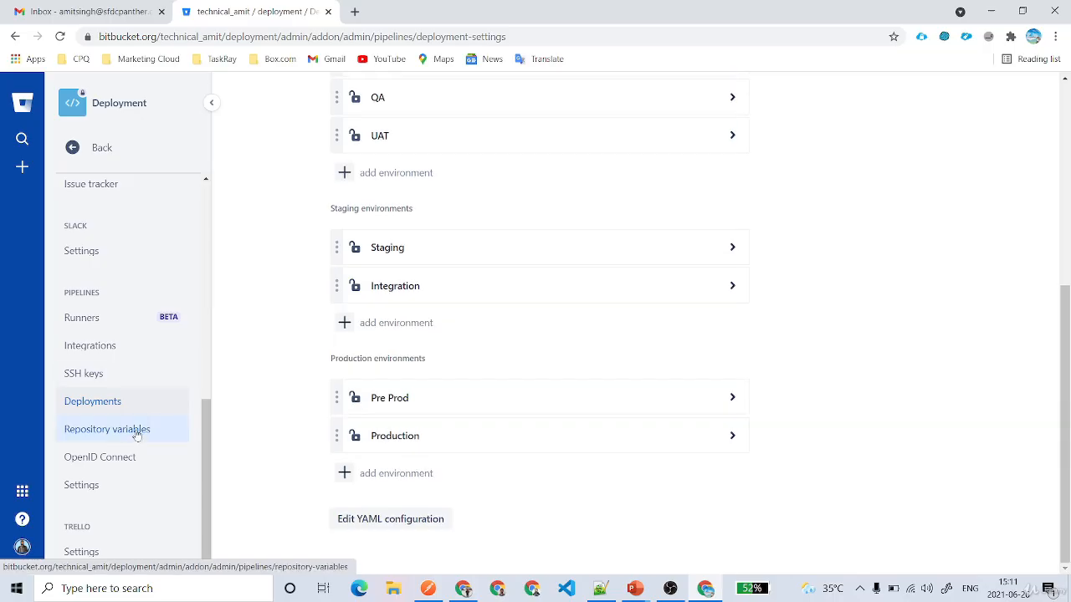
Start a new repository variable named HUB_ORG_USERNAME, basing the name on HUB_ORG_SB copied from the Notepad++ file Usefull commands.txt
{"action": "left_click", "coordinate": [136, 430]}
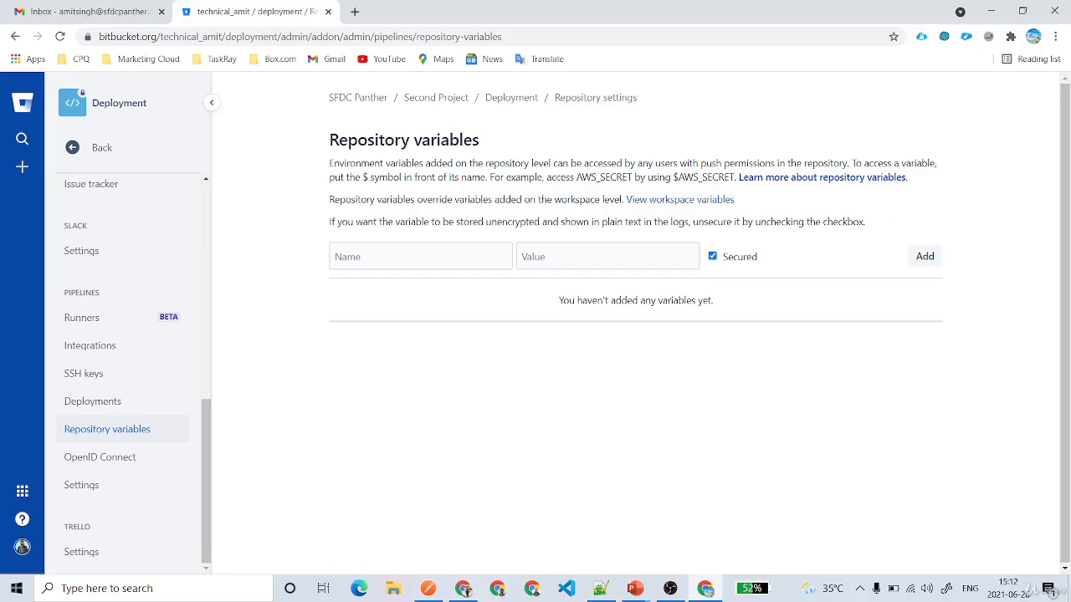
{"action": "left_click", "coordinate": [420, 257]}
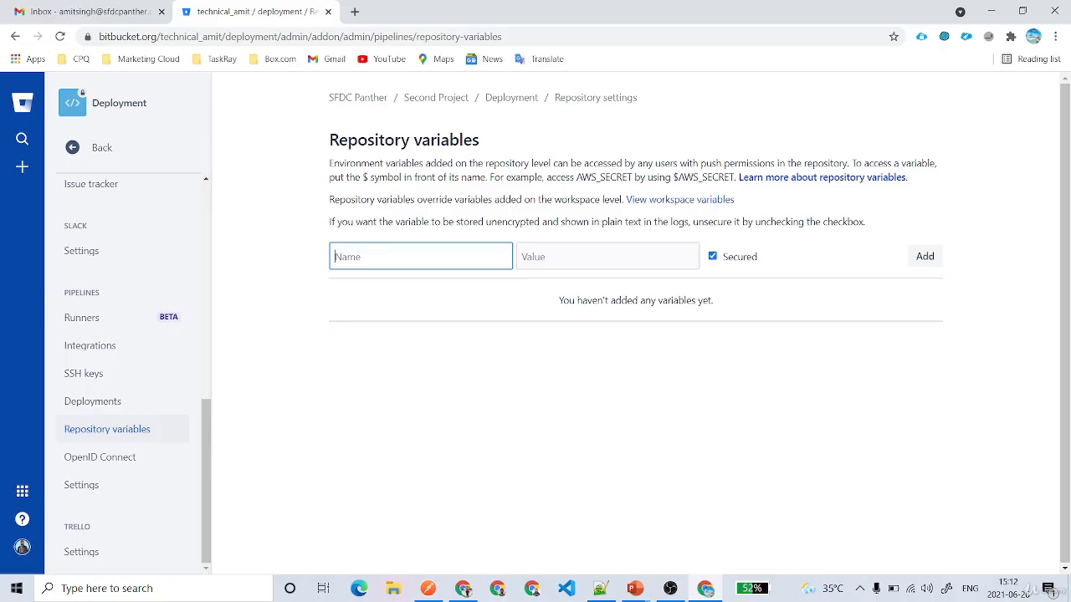
{"action": "left_click", "coordinate": [600, 589]}
{"action": "scroll", "coordinate": [535, 318], "scroll_direction": "up", "scroll_amount": 8}
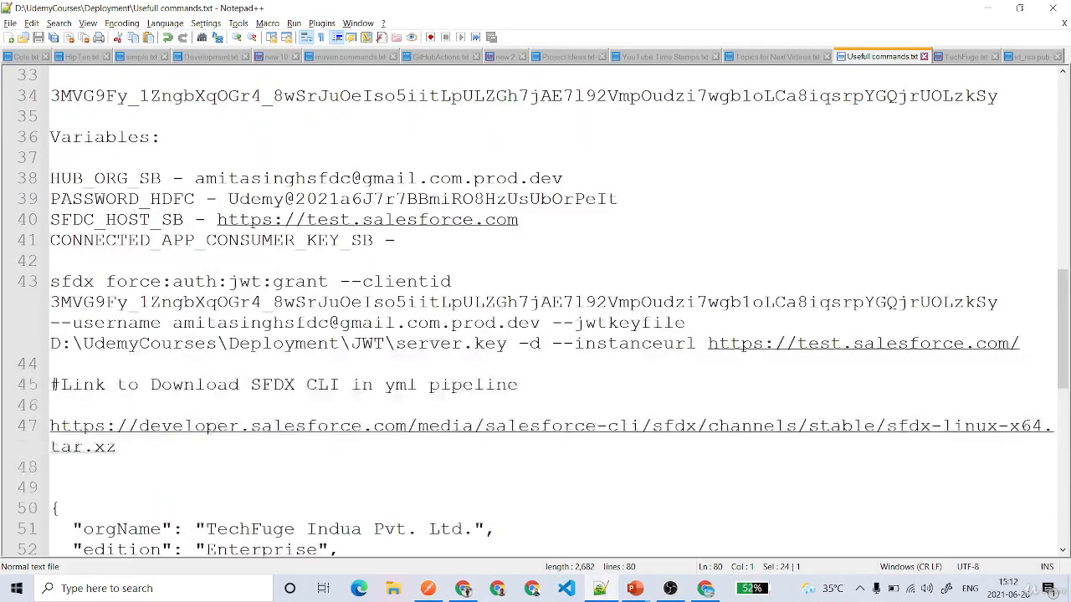
{"action": "scroll", "coordinate": [535, 313], "scroll_direction": "up", "scroll_amount": 1}
{"action": "double_click", "coordinate": [107, 242]}
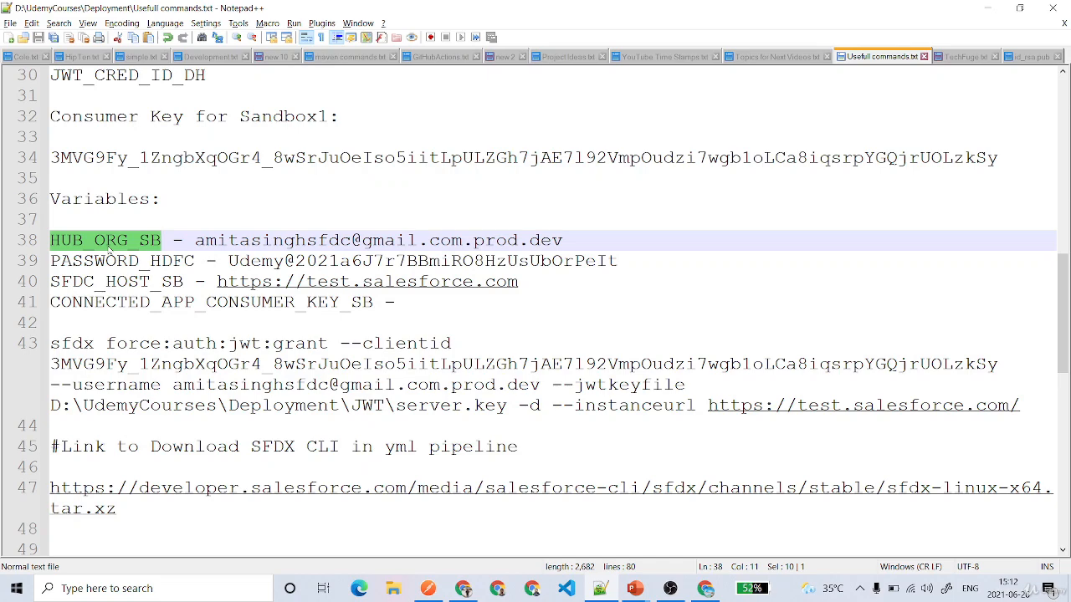
{"action": "key", "text": "ctrl+c"}
{"action": "key", "text": "alt+Tab"}
{"action": "key", "text": "ctrl+v"}
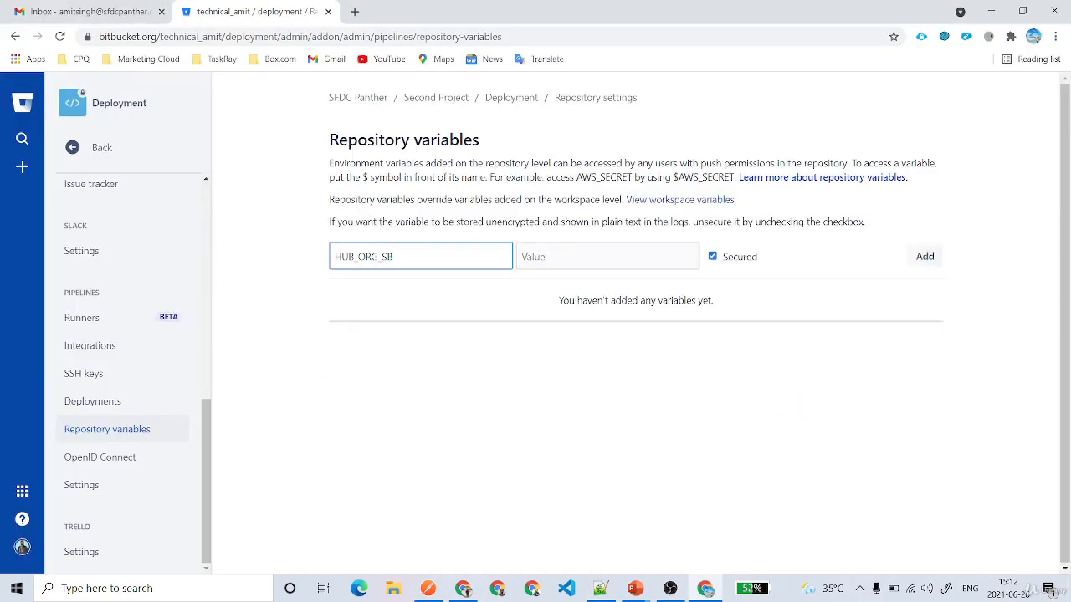
{"action": "type", "text": "USERNAME"}
{"action": "left_click_drag", "start_coordinate": [432, 257], "coordinate": [294, 263]}
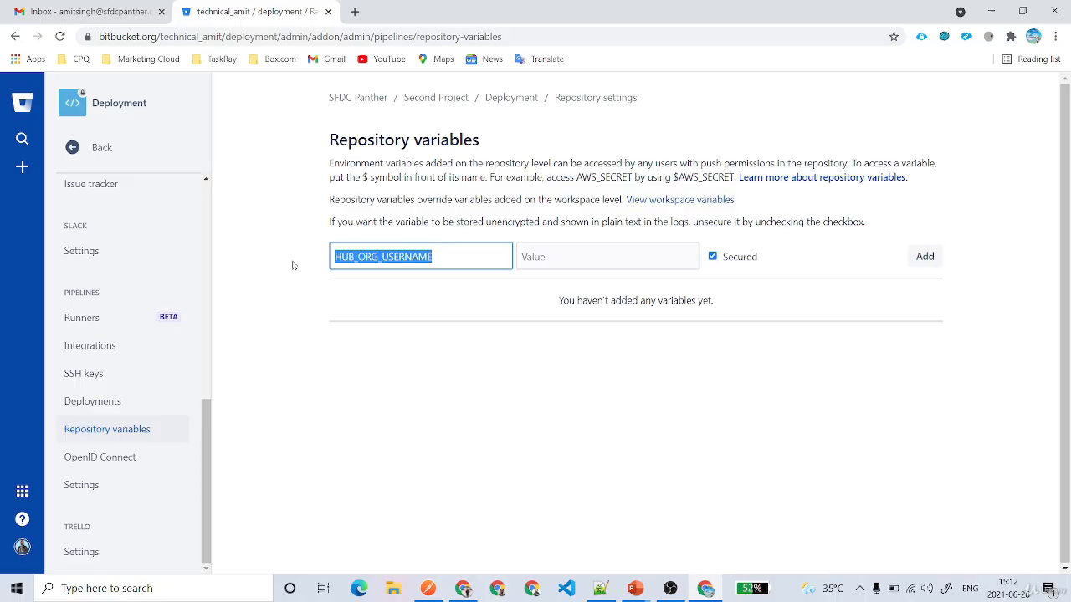
Copy the sandbox username from the Notepad++ notes as the value of HUB_ORG_USERNAME and add it as a secured variable
{"action": "key", "text": "alt+Tab"}
{"action": "left_click_drag", "start_coordinate": [564, 240], "coordinate": [194, 240]}
{"action": "key", "text": "ctrl+c"}
{"action": "key", "text": "alt+Tab"}
{"action": "key", "text": "Tab"}
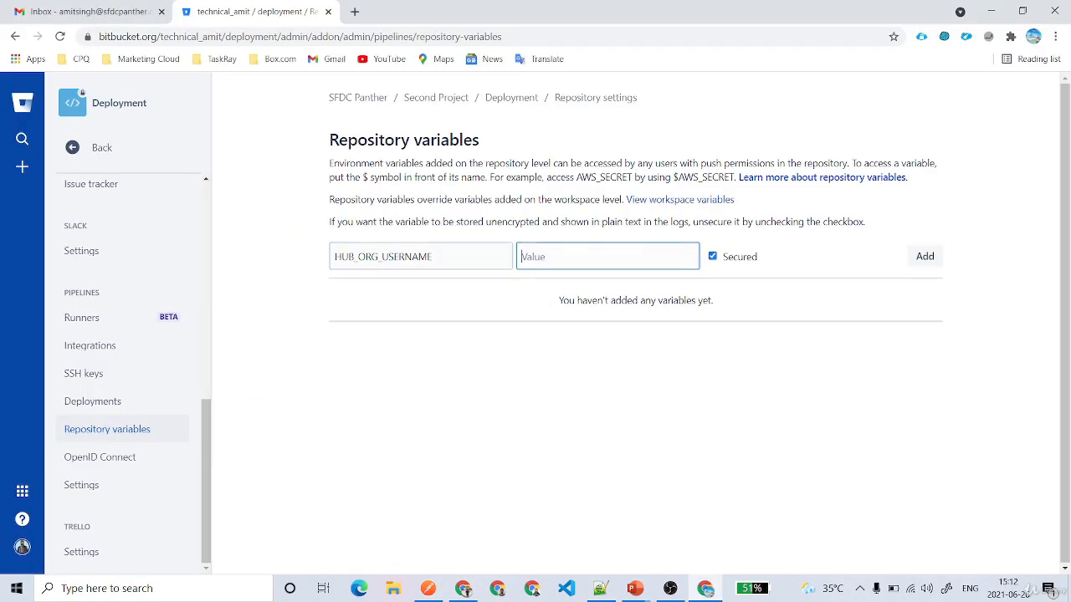
{"action": "key", "text": "ctrl+v"}
{"action": "key", "text": "Return"}
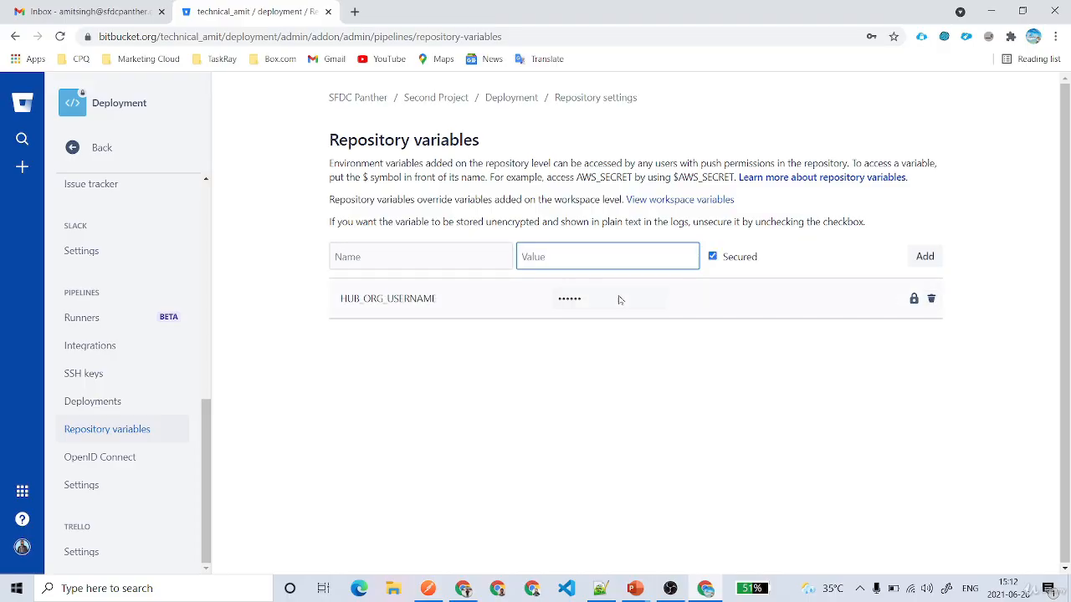
Delete the secured HUB_ORG_USERNAME repository variable and add it again unsecured with the sandbox username as its value
{"action": "left_click", "coordinate": [931, 299]}
{"action": "left_click", "coordinate": [755, 270]}
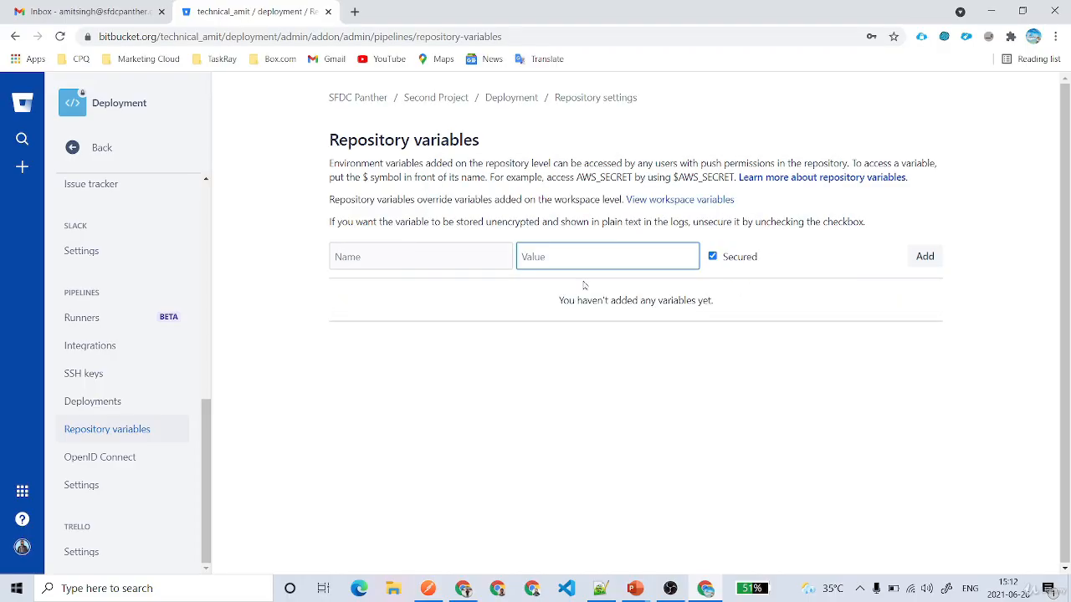
{"action": "key", "text": "ctrl+v"}
{"action": "left_click", "coordinate": [712, 256]}
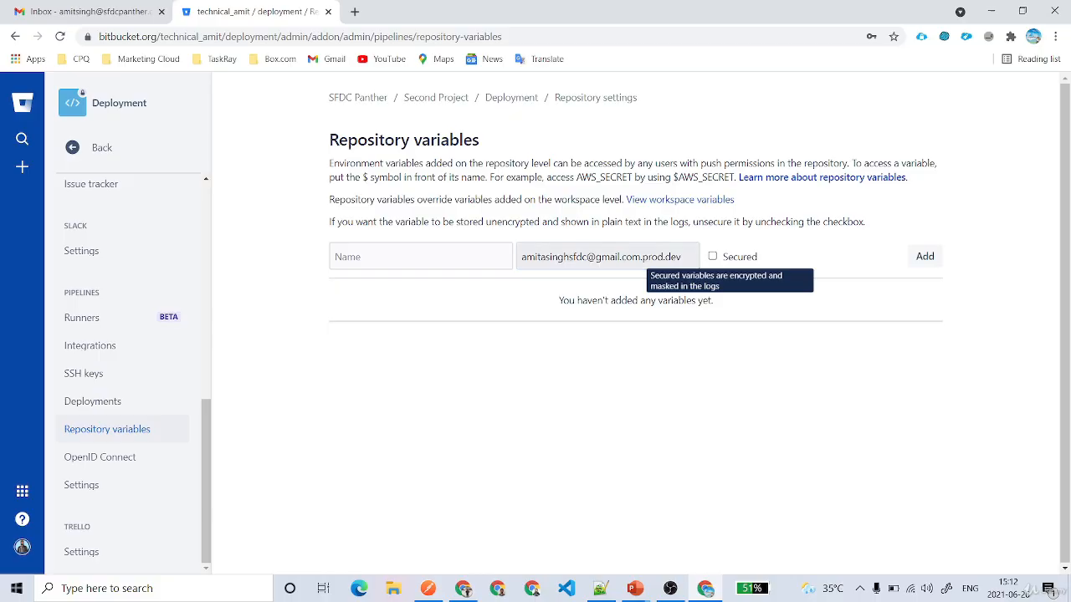
{"action": "triple_click", "coordinate": [601, 257]}
{"action": "key", "text": "Return"}
{"action": "type", "text": "SFDC_HOST_SB"}
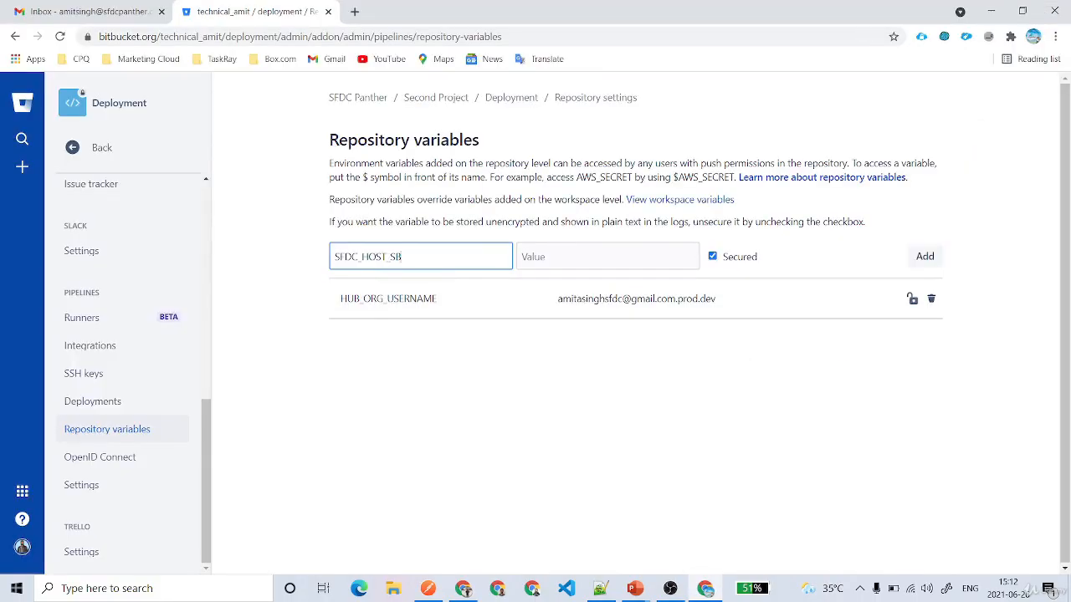
{"action": "key", "text": "BackSpace"}
{"action": "key", "text": "BackSpace"}
{"action": "type", "text": "LOGIN"}
{"action": "key", "text": "alt+Tab"}
{"action": "left_click_drag", "start_coordinate": [519, 282], "coordinate": [216, 282]}
{"action": "key", "text": "ctrl+c"}
{"action": "key", "text": "alt+Tab"}
{"action": "key", "text": "Tab"}
{"action": "key", "text": "ctrl+v"}
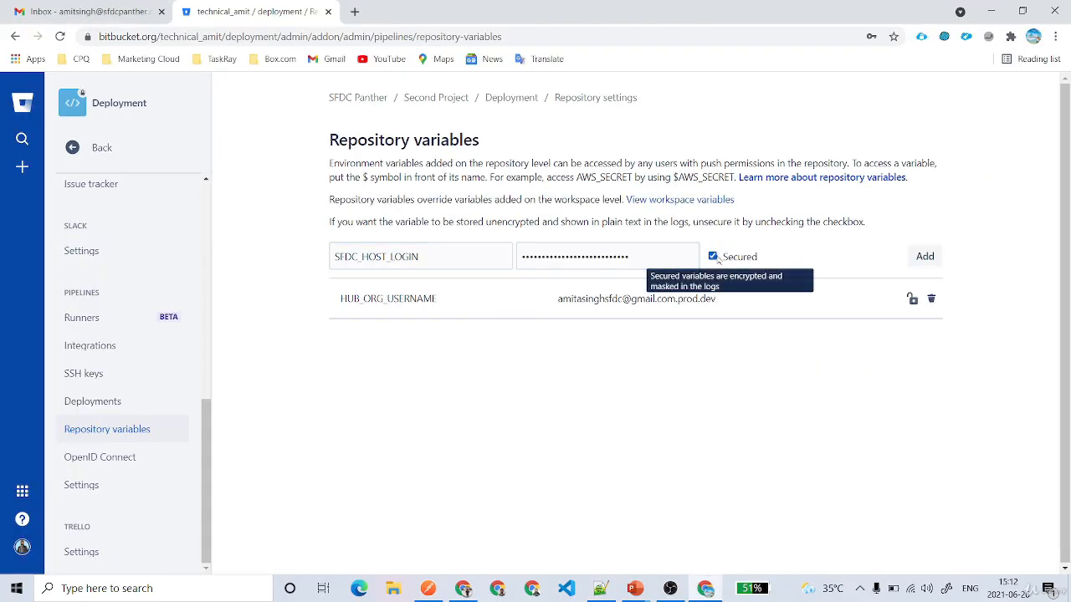
{"action": "left_click", "coordinate": [741, 264]}
{"action": "left_click", "coordinate": [923, 256]}
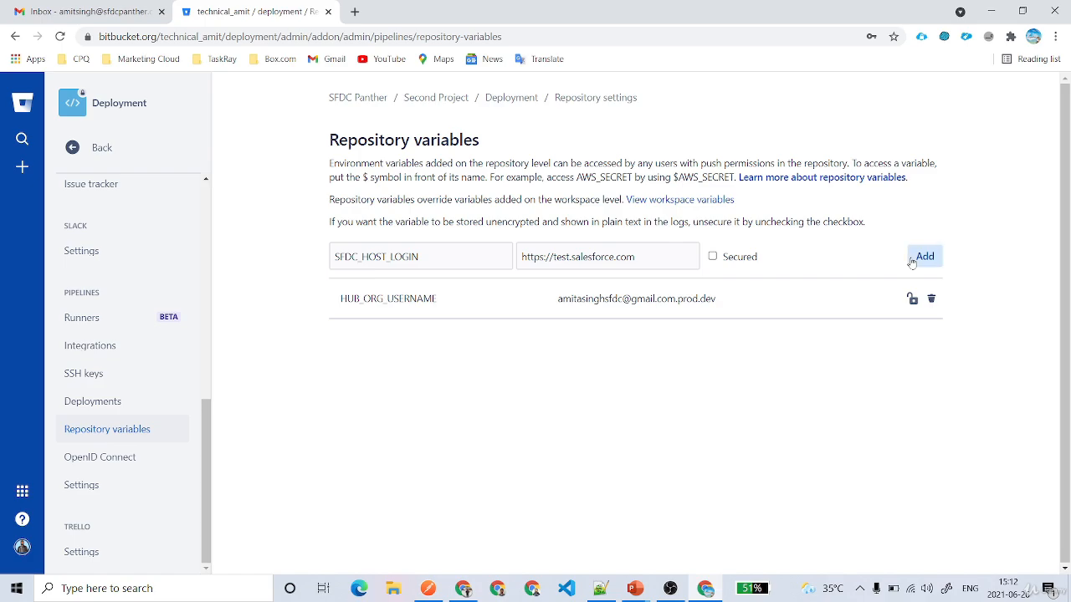
Start a new repository variable named CONNECTED_APP_CONSUMER_KEY, basing the name on CONNECTED_APP_CONSUMER_KEY_SB copied from the Notepad++ notes
{"action": "key", "text": "alt+Tab"}
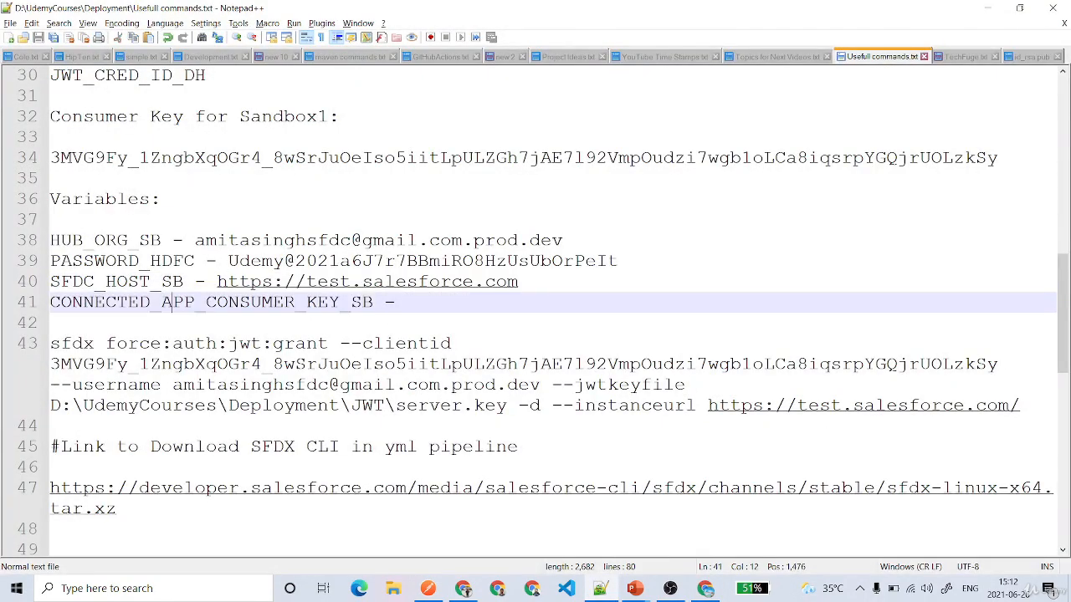
{"action": "double_click", "coordinate": [176, 303]}
{"action": "key", "text": "ctrl+c"}
{"action": "key", "text": "alt+Tab"}
{"action": "key", "text": "ctrl+v"}
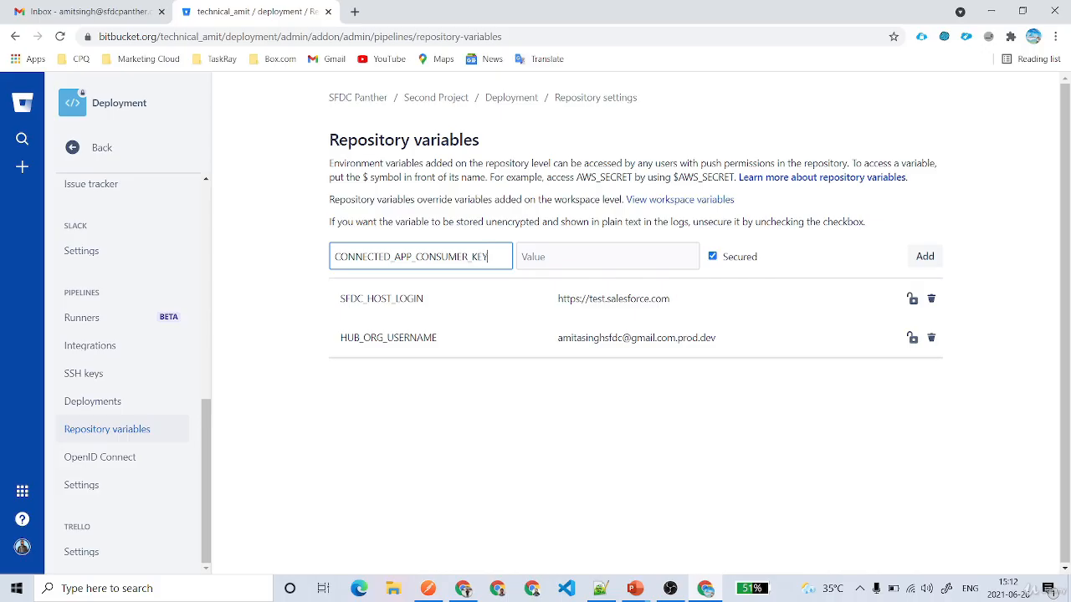
Copy the Sandbox1 consumer key from the Notepad++ notes as the value of CONNECTED_APP_CONSUMER_KEY and add the variable unsecured
{"action": "key", "text": "alt+Tab"}
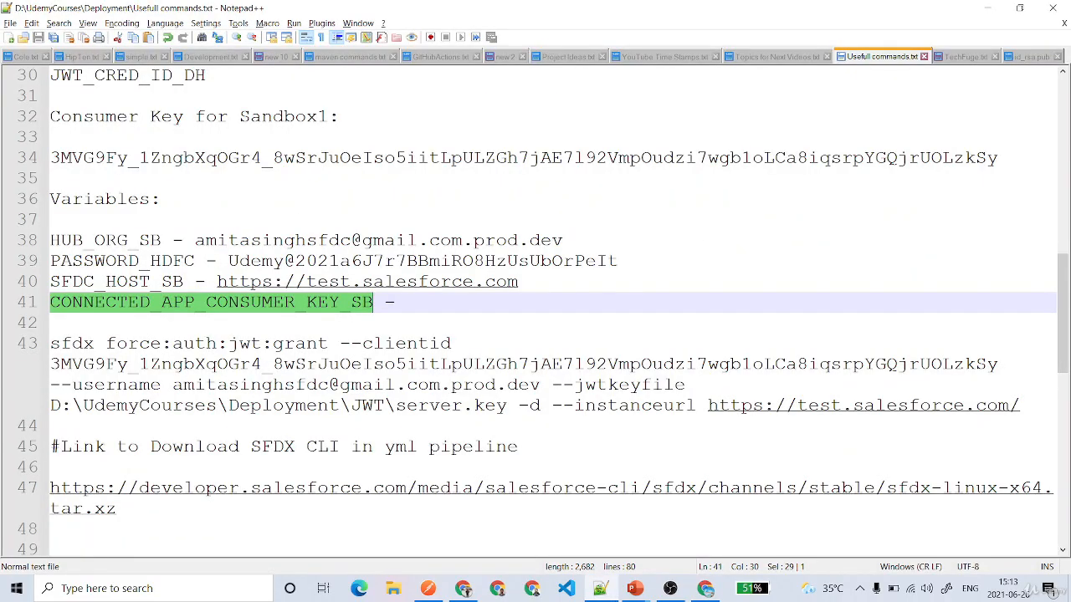
{"action": "left_click_drag", "start_coordinate": [1005, 159], "coordinate": [39, 165]}
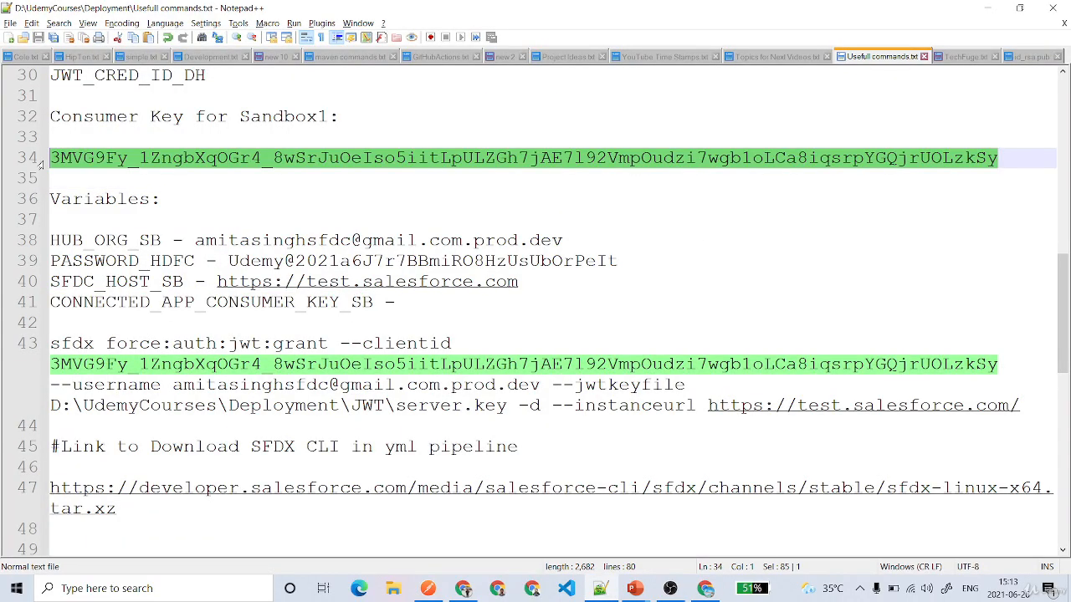
{"action": "key", "text": "alt+Tab"}
{"action": "left_click", "coordinate": [608, 257]}
{"action": "key", "text": "ctrl+v"}
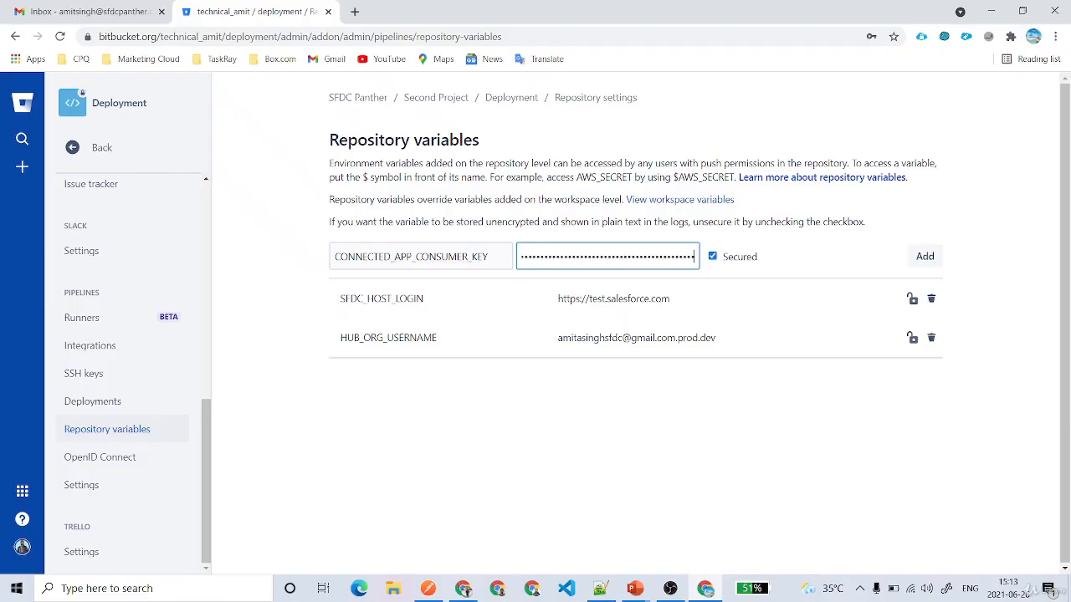
{"action": "left_click", "coordinate": [712, 257]}
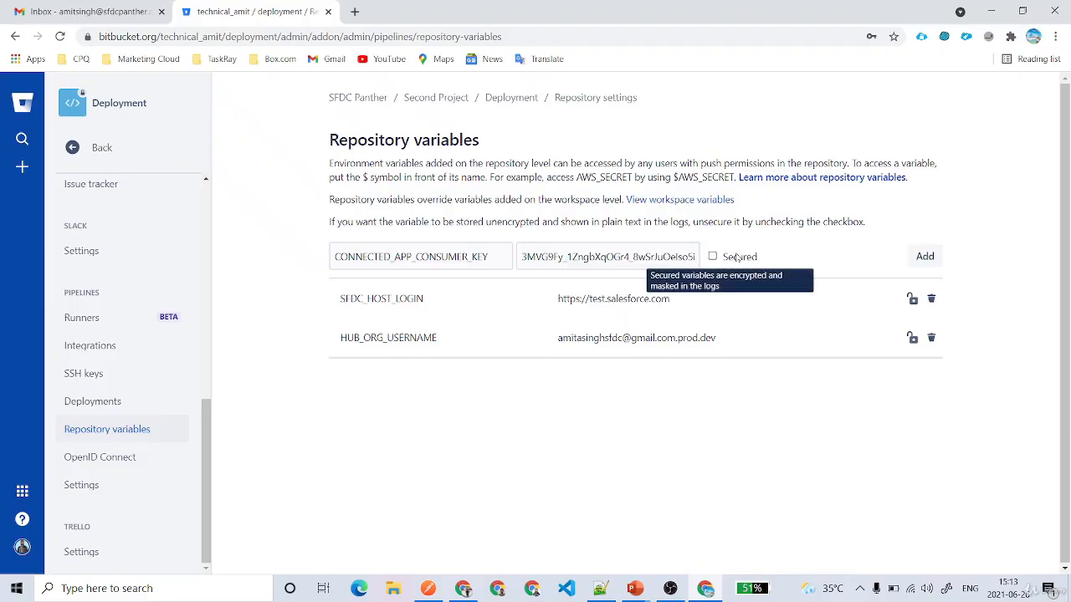
{"action": "left_click", "coordinate": [925, 256]}
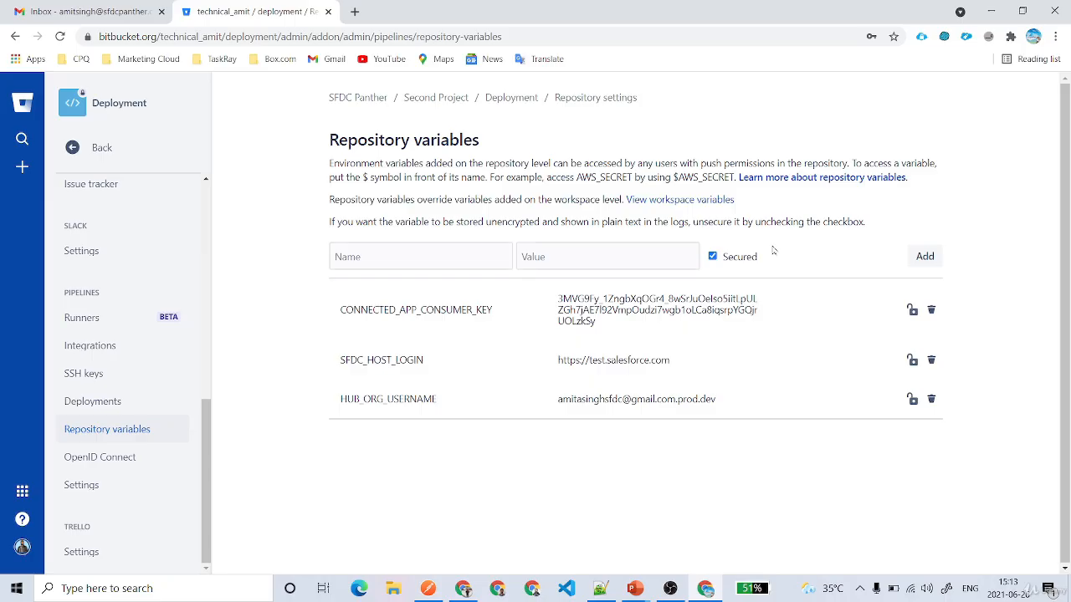
Add an unsecured repository variable named ALIAS with the value dev-org
{"action": "left_click", "coordinate": [418, 258]}
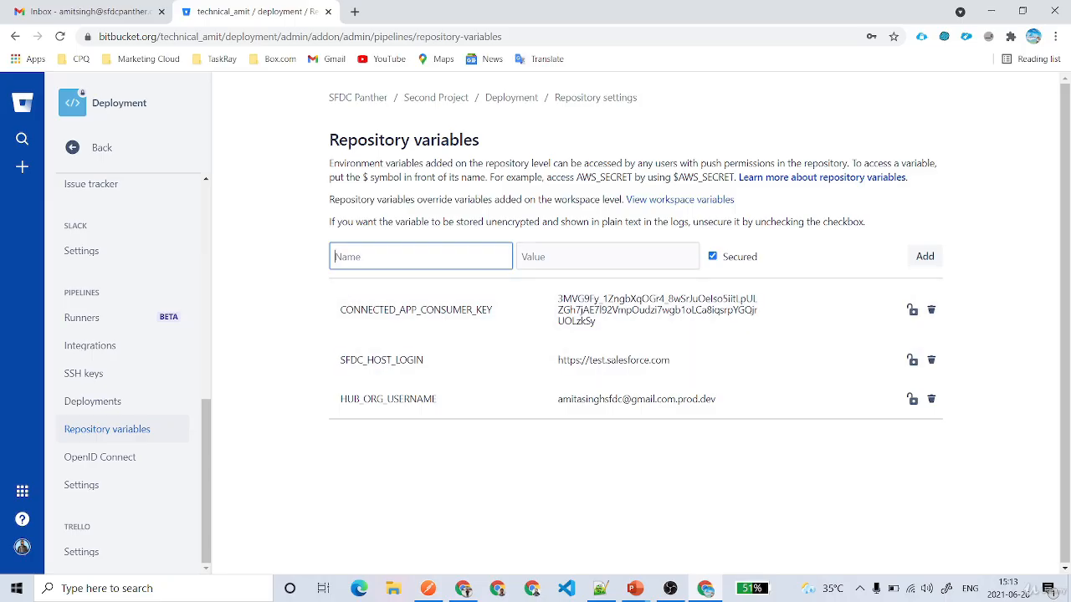
{"action": "type", "text": "Al"}
{"action": "key", "text": "Tab"}
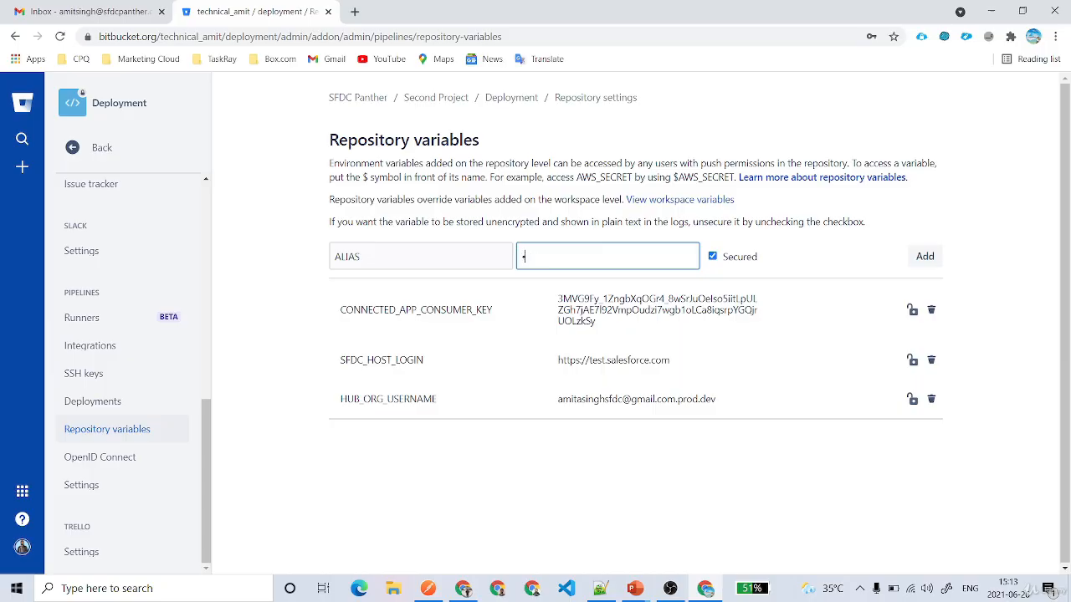
{"action": "key", "text": "Return"}
{"action": "left_click", "coordinate": [712, 257]}
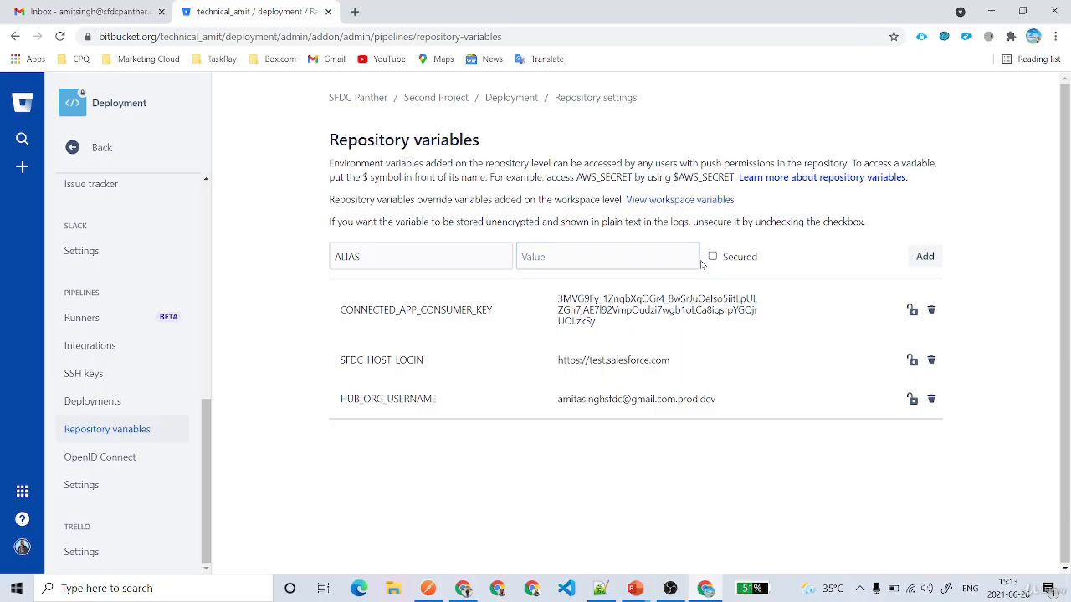
{"action": "left_click", "coordinate": [586, 256]}
{"action": "type", "text": "dev-o"}
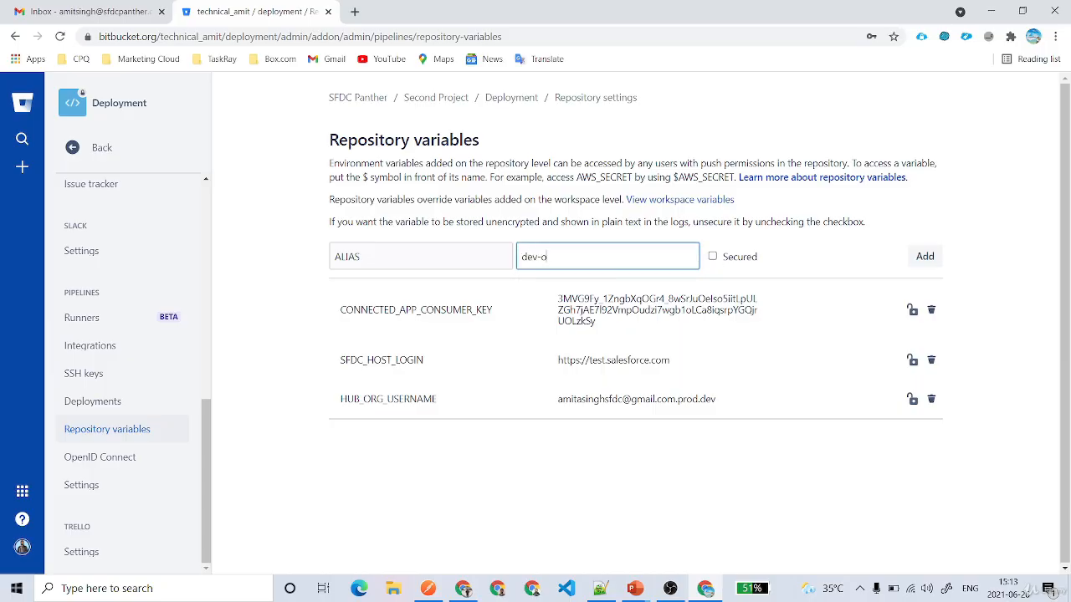
{"action": "type", "text": "rg"}
{"action": "key", "text": "Return"}
Add an unsecured repository variable named ALIAS_QA with the value qa
{"action": "type", "text": "A"}
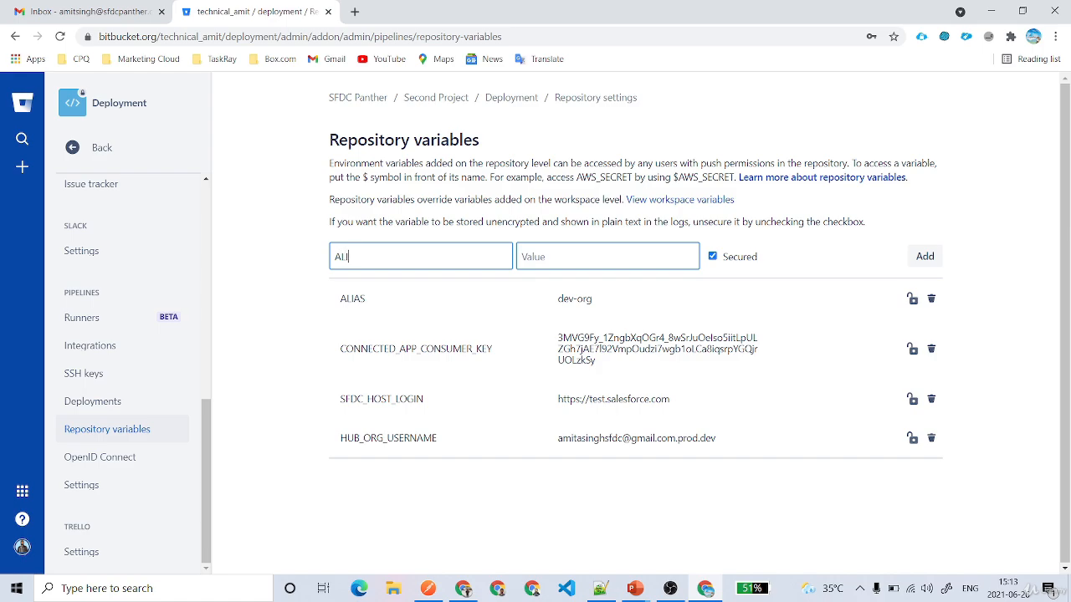
{"action": "left_click", "coordinate": [713, 257]}
{"action": "left_click", "coordinate": [525, 258]}
{"action": "type", "text": "q"}
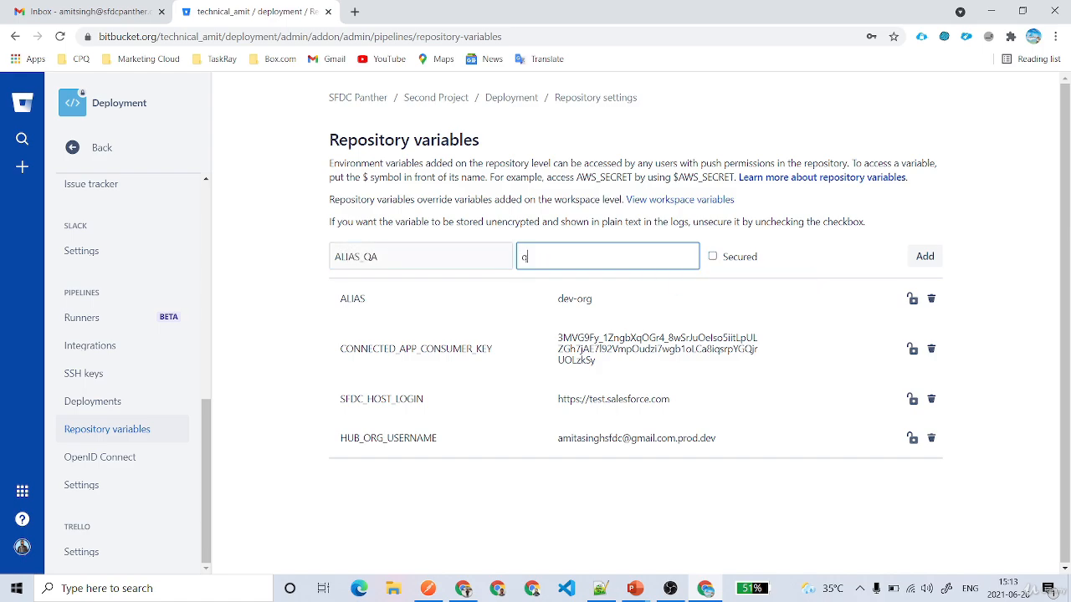
{"action": "type", "text": "a"}
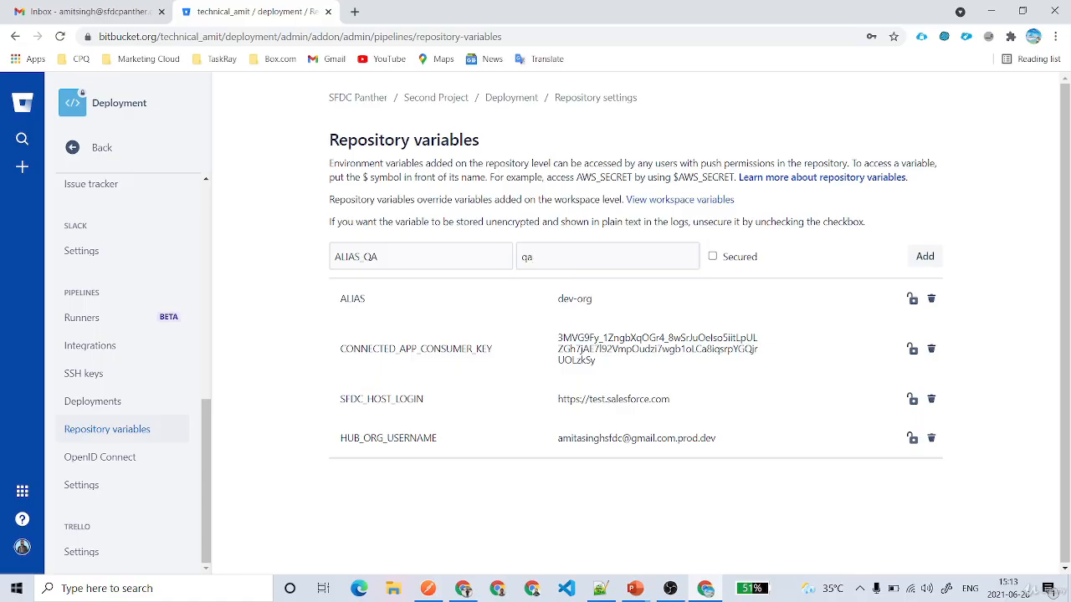
{"action": "left_click", "coordinate": [924, 257]}
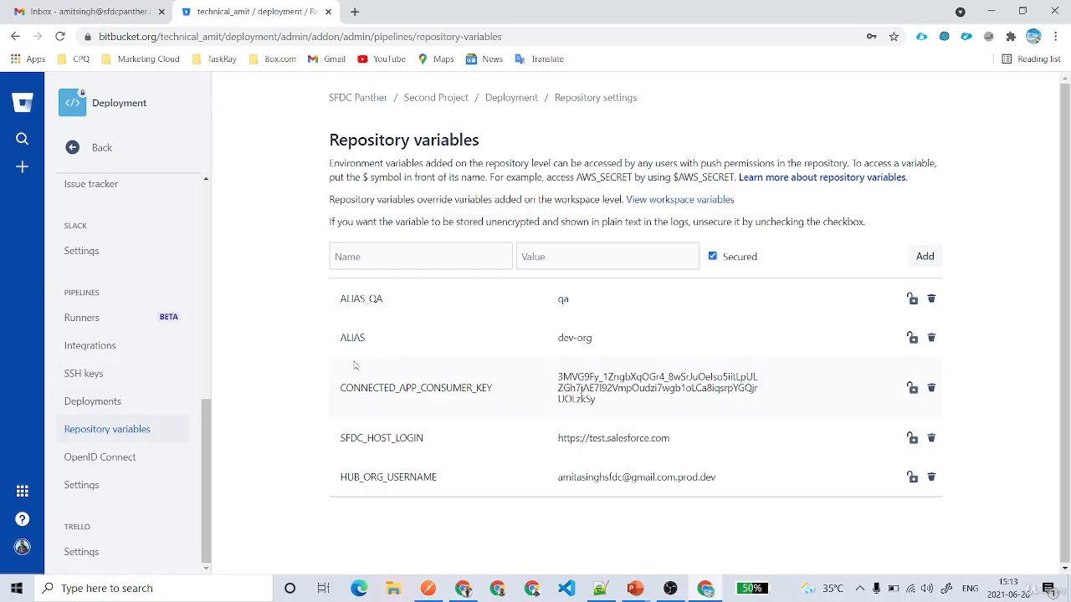
Start a new variable named USERNAME for the Development environment in the repository's deployment settings
{"action": "left_click", "coordinate": [77, 405]}
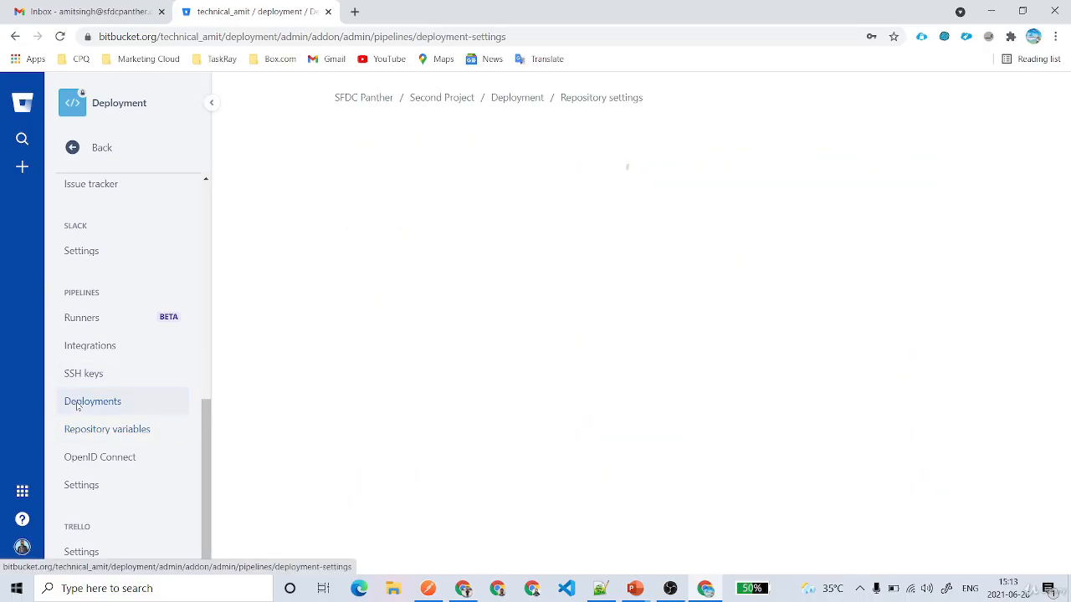
{"action": "scroll", "coordinate": [450, 371], "scroll_direction": "down", "scroll_amount": 1}
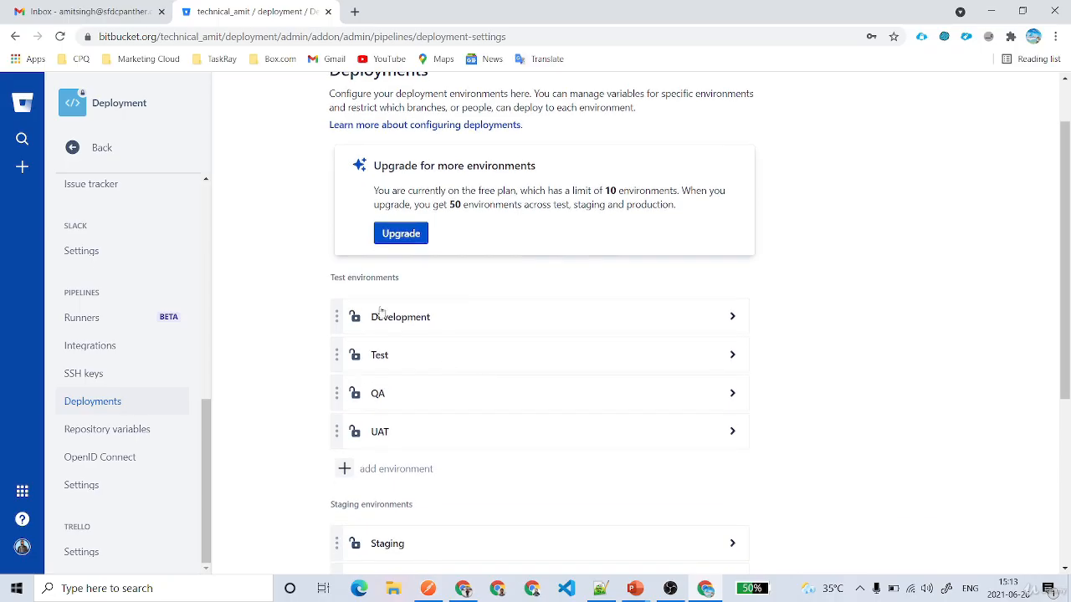
{"action": "left_click", "coordinate": [688, 319]}
{"action": "scroll", "coordinate": [686, 343], "scroll_direction": "down", "scroll_amount": 3}
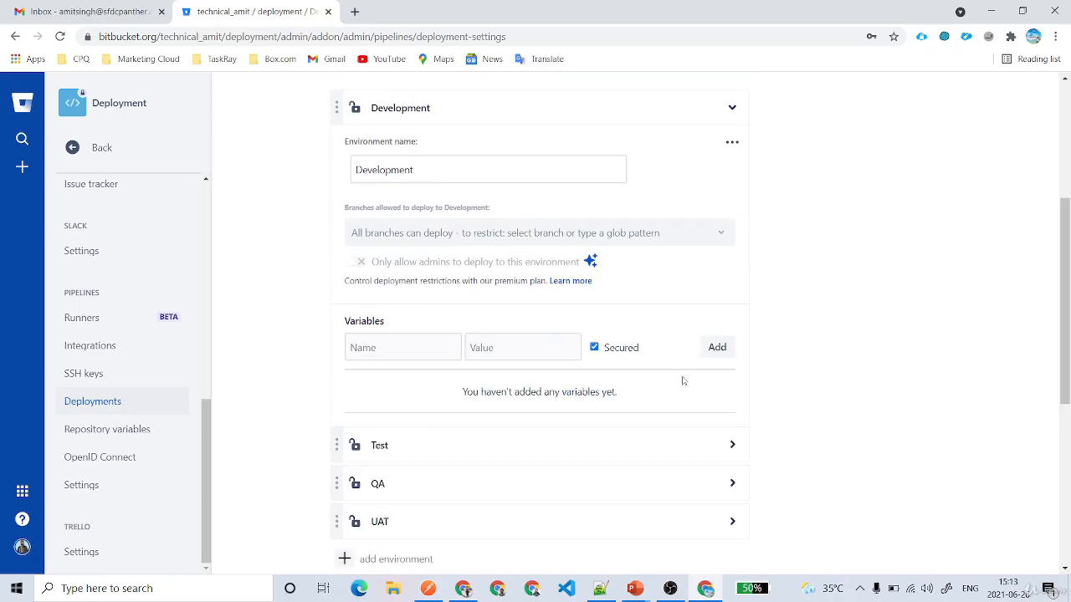
{"action": "left_click", "coordinate": [368, 347]}
{"action": "type", "text": "USER"}
{"action": "key", "text": "BackSpace"}
{"action": "type", "text": "ERNAME"}
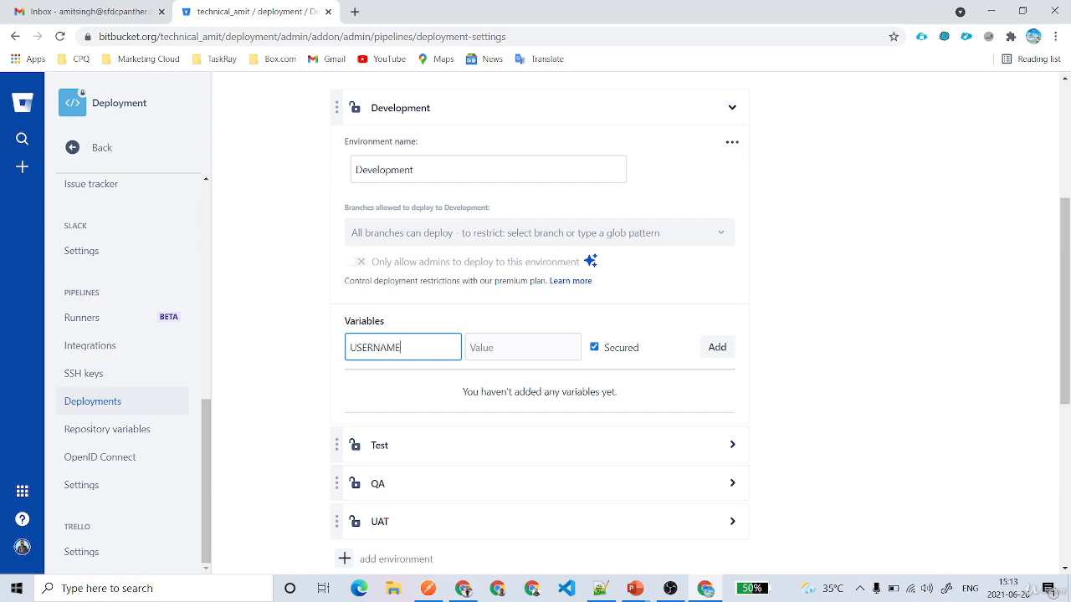
{"action": "key", "text": "Tab"}
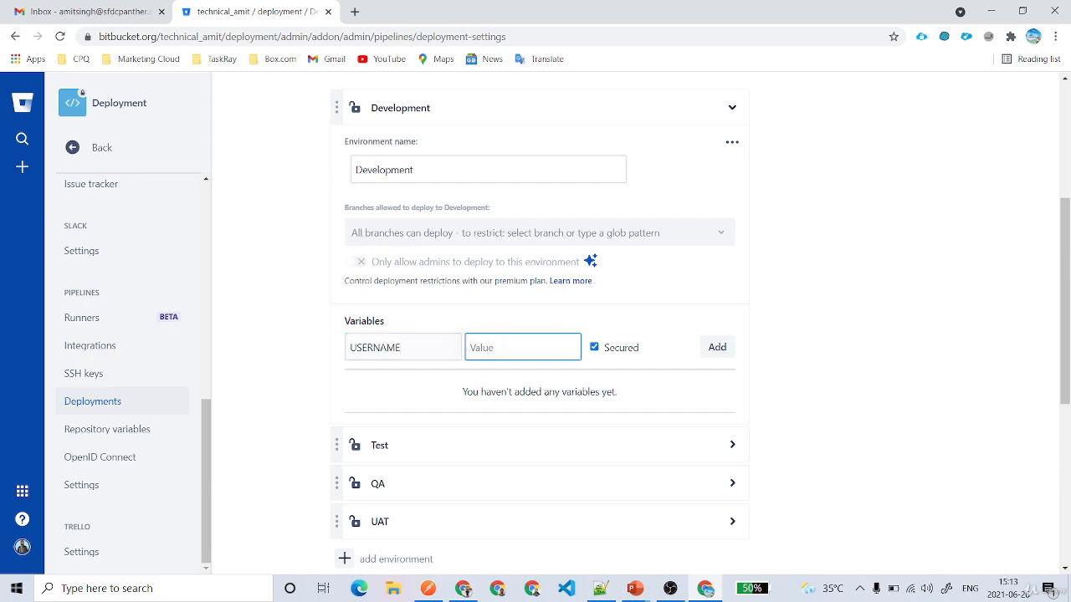
Copy the sandbox username from the Notepad++ notes as the value of USERNAME and add it to Development unsecured
{"action": "left_click", "coordinate": [595, 347]}
{"action": "key", "text": "alt+Tab"}
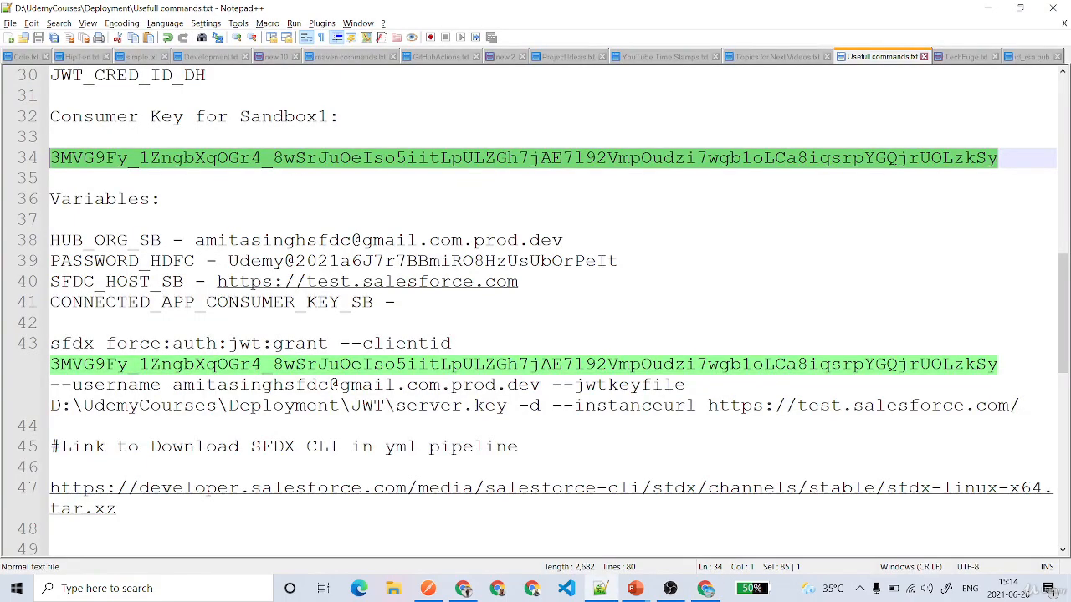
{"action": "left_click_drag", "start_coordinate": [195, 240], "coordinate": [563, 240]}
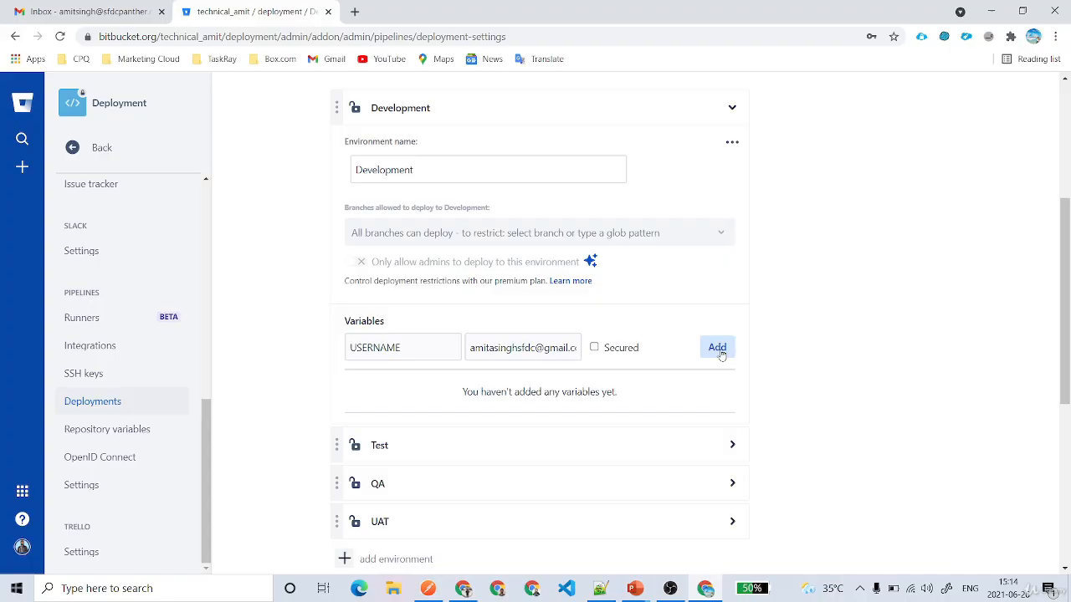
{"action": "left_click", "coordinate": [717, 347]}
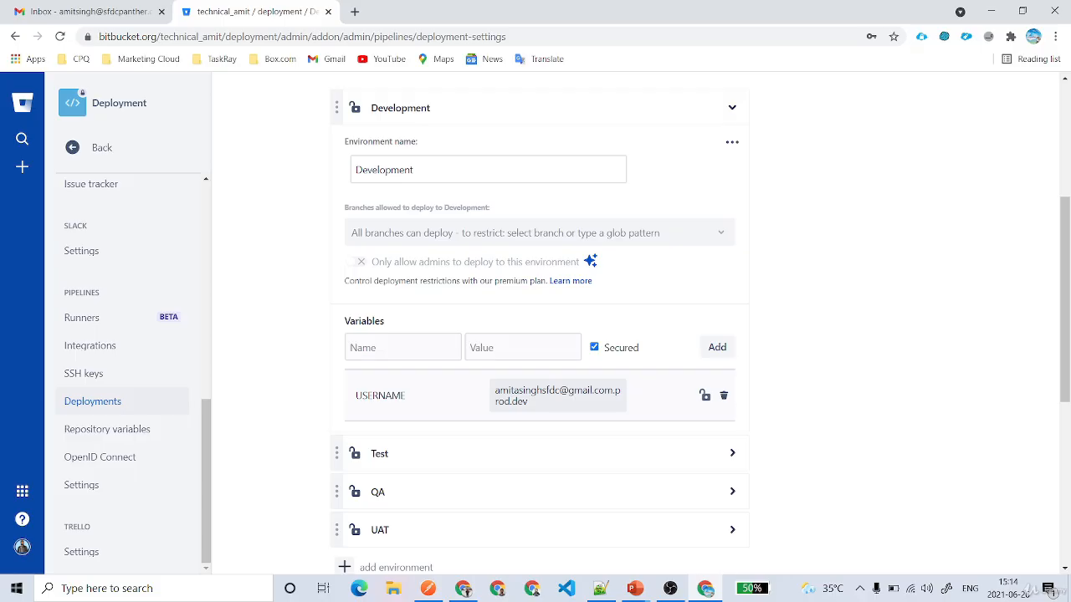
Collapse the Development environment, leave the repository settings and open the repository's deployment tracking page
{"action": "left_click", "coordinate": [668, 107]}
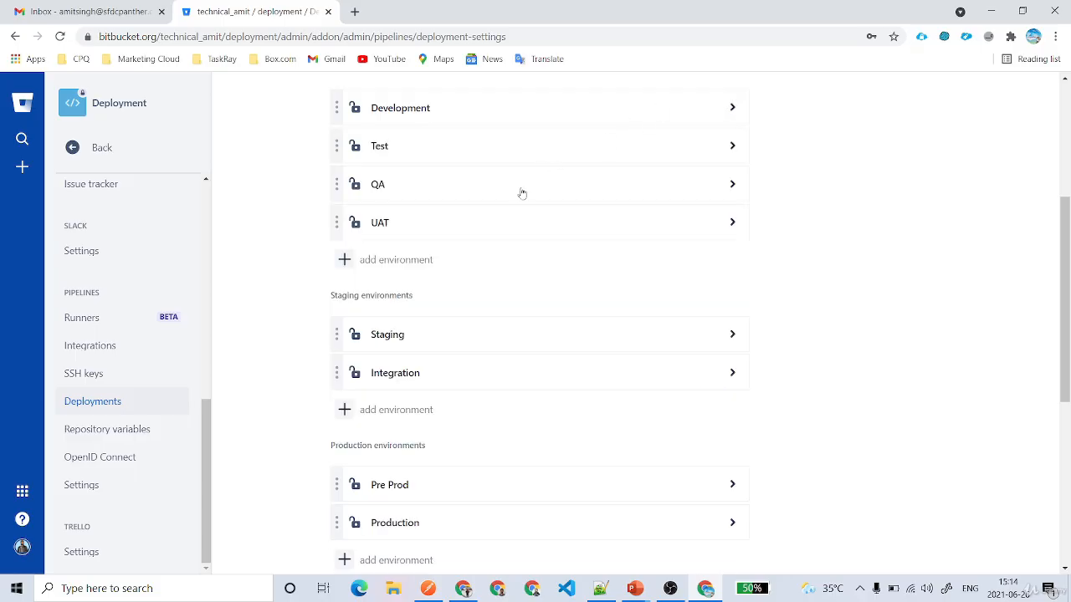
{"action": "scroll", "coordinate": [108, 209], "scroll_direction": "up", "scroll_amount": 3}
{"action": "left_click", "coordinate": [98, 148]}
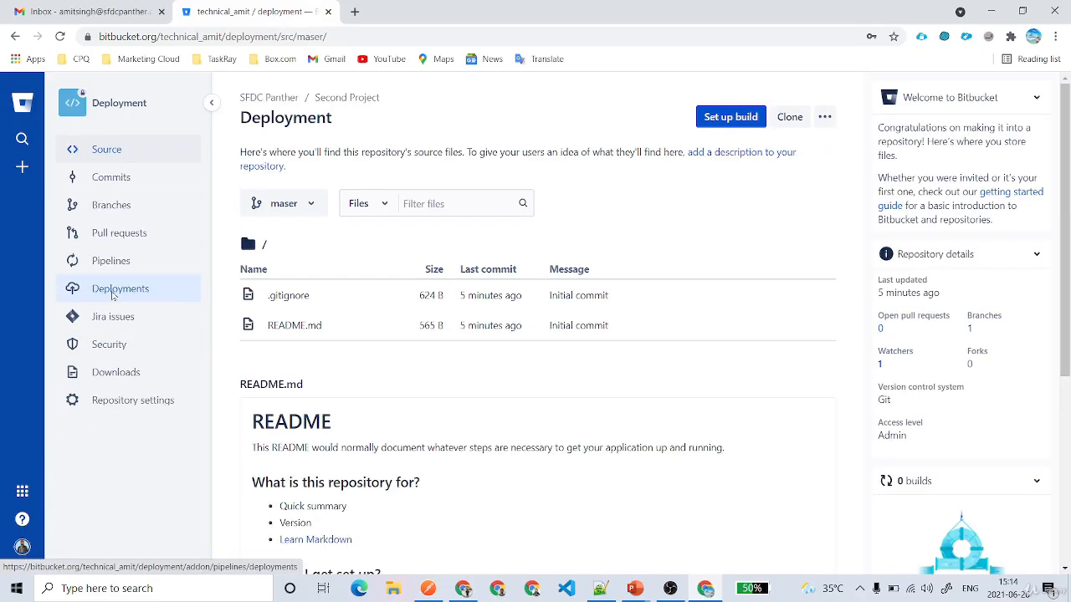
{"action": "left_click", "coordinate": [111, 295]}
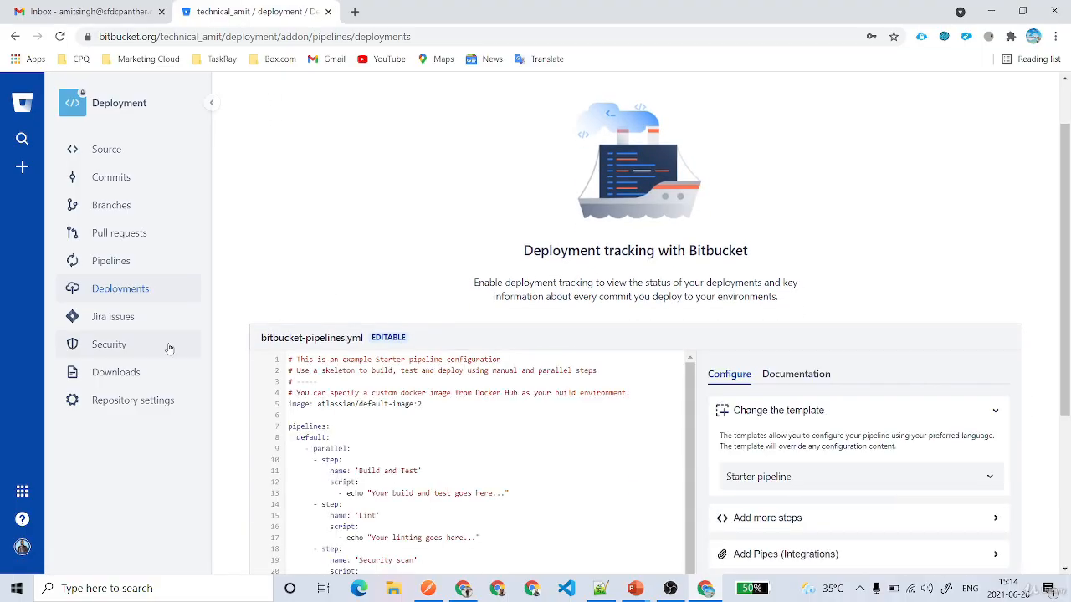
Review the starter pipeline template in bitbucket-pipelines.yml and commit the file
{"action": "scroll", "coordinate": [526, 311], "scroll_direction": "down", "scroll_amount": 3}
{"action": "scroll", "coordinate": [484, 384], "scroll_direction": "down", "scroll_amount": 1}
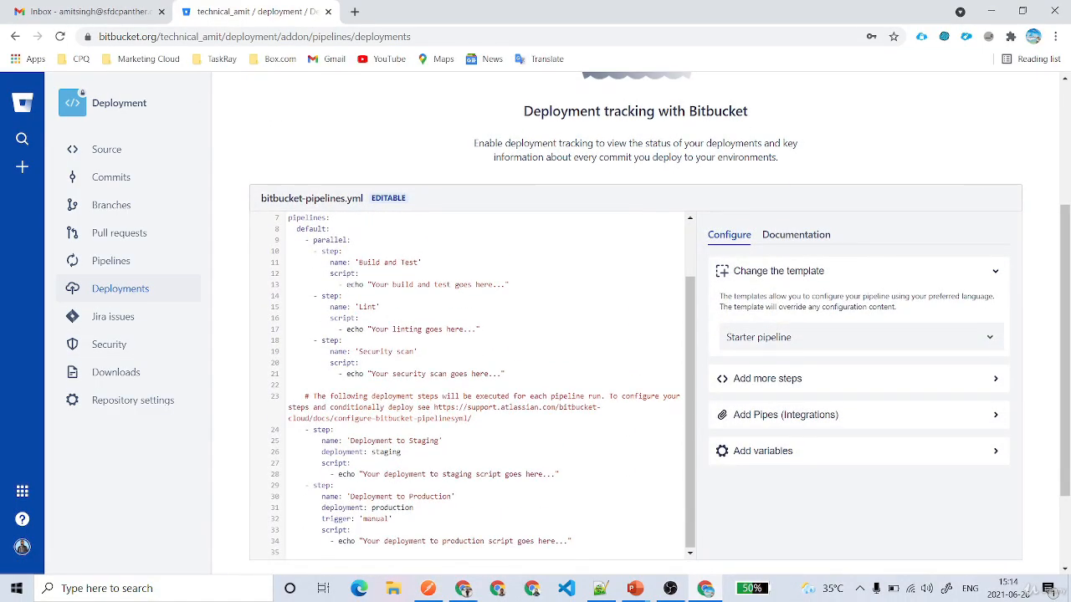
{"action": "scroll", "coordinate": [468, 385], "scroll_direction": "up", "scroll_amount": 2}
{"action": "scroll", "coordinate": [462, 270], "scroll_direction": "up", "scroll_amount": 2}
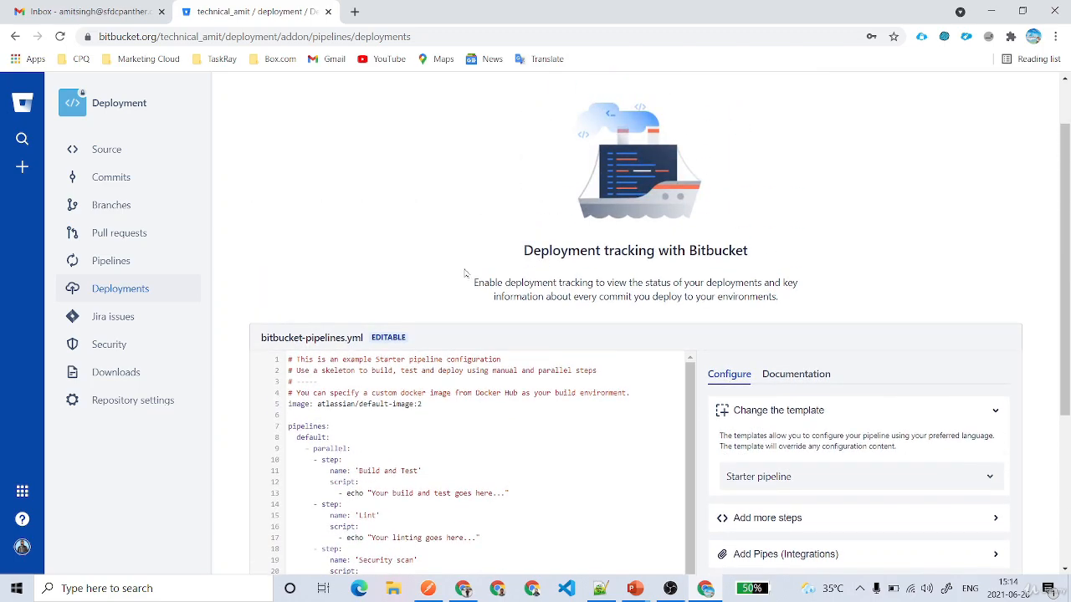
{"action": "scroll", "coordinate": [535, 324], "scroll_direction": "down", "scroll_amount": 3}
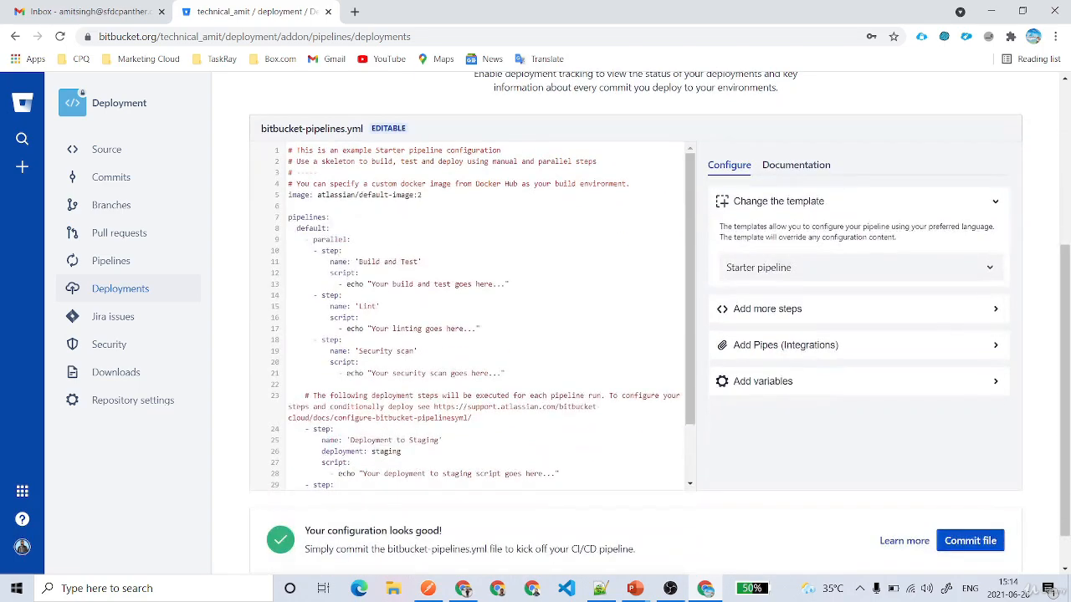
{"action": "left_click", "coordinate": [970, 540]}
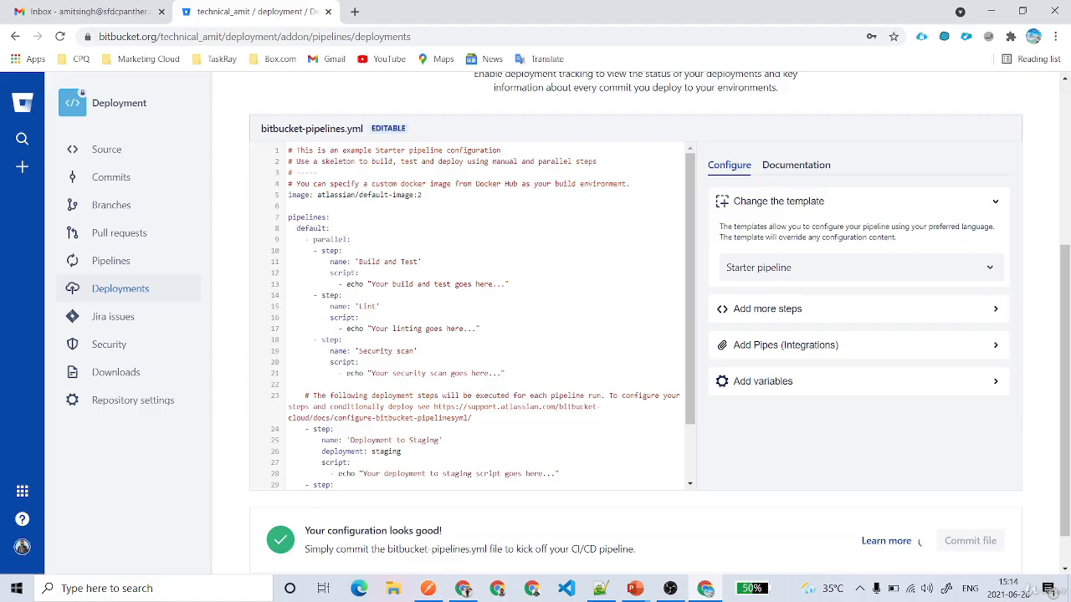
Go from the deployment tracking page to the pipelines list and open the run for the Initial Bitbucket Deployments configuration commit
{"action": "left_click_drag", "start_coordinate": [530, 321], "coordinate": [760, 326]}
{"action": "left_click", "coordinate": [438, 394]}
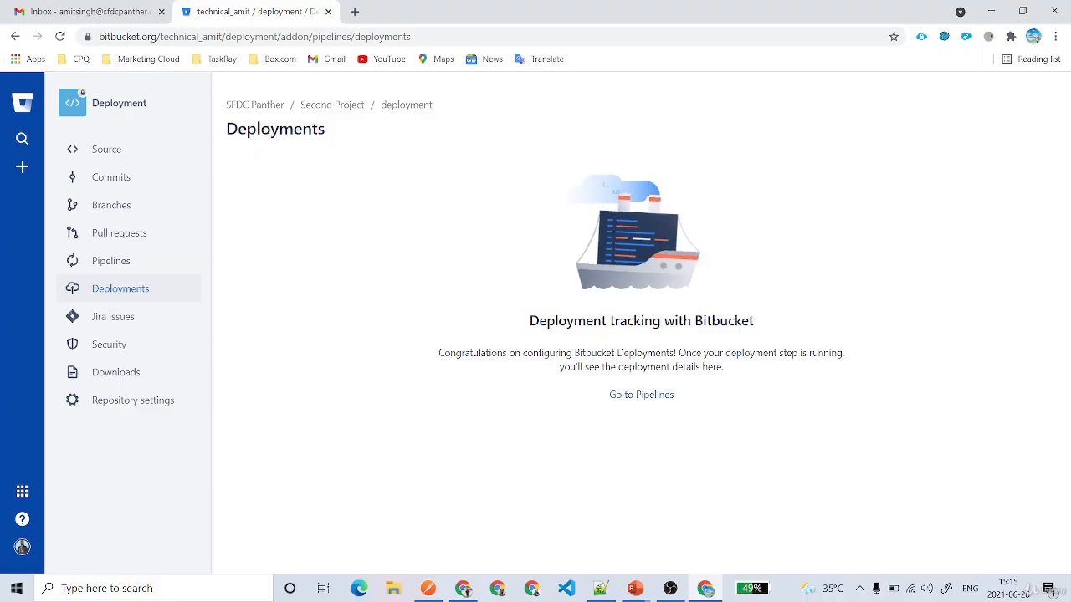
{"action": "left_click_drag", "start_coordinate": [560, 368], "coordinate": [740, 374]}
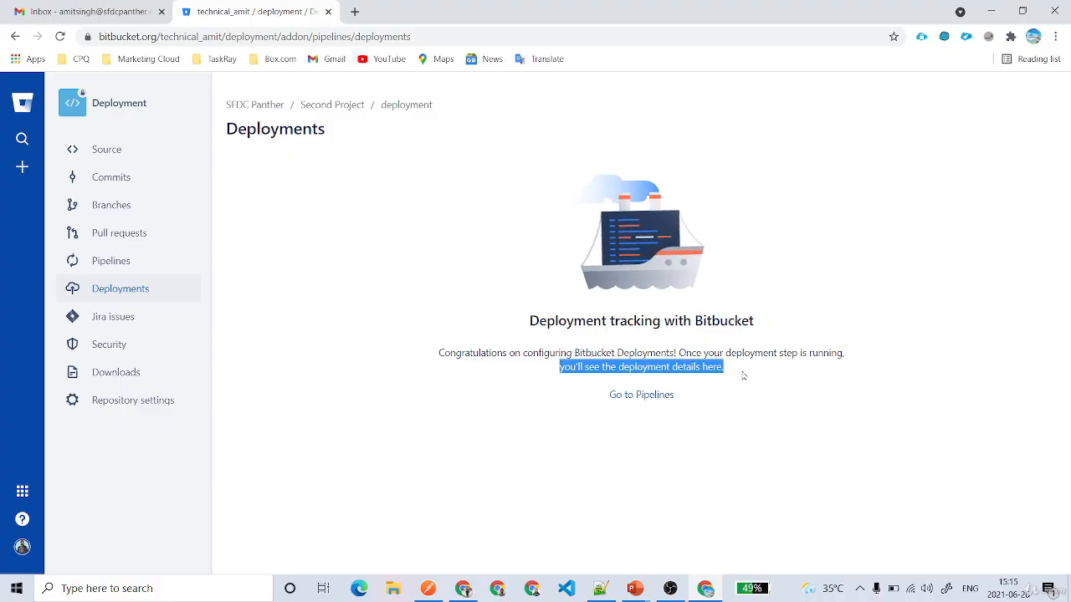
{"action": "left_click", "coordinate": [641, 394]}
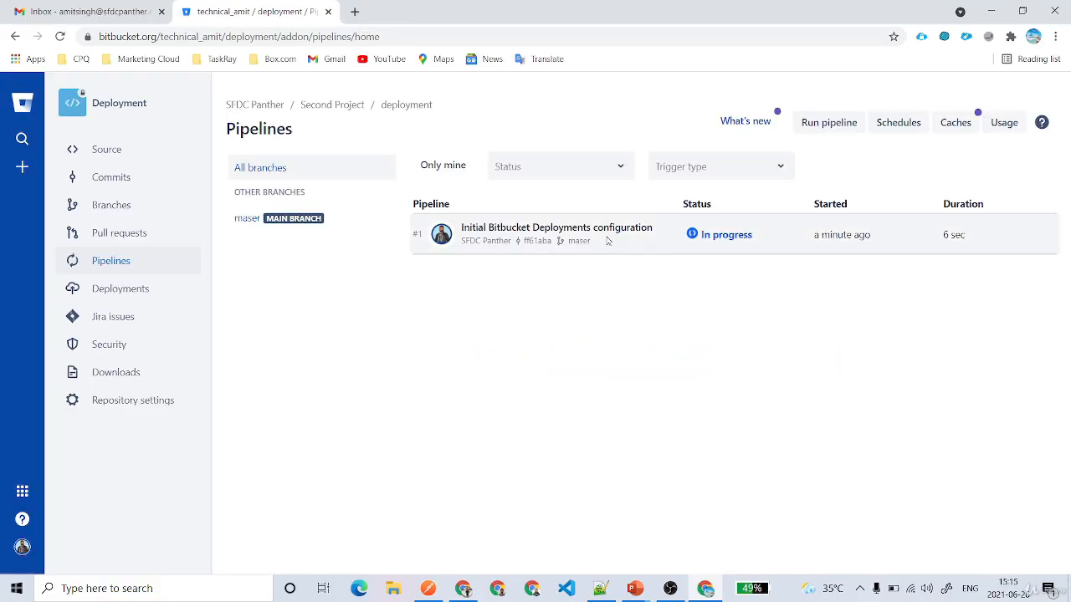
{"action": "left_click", "coordinate": [602, 234]}
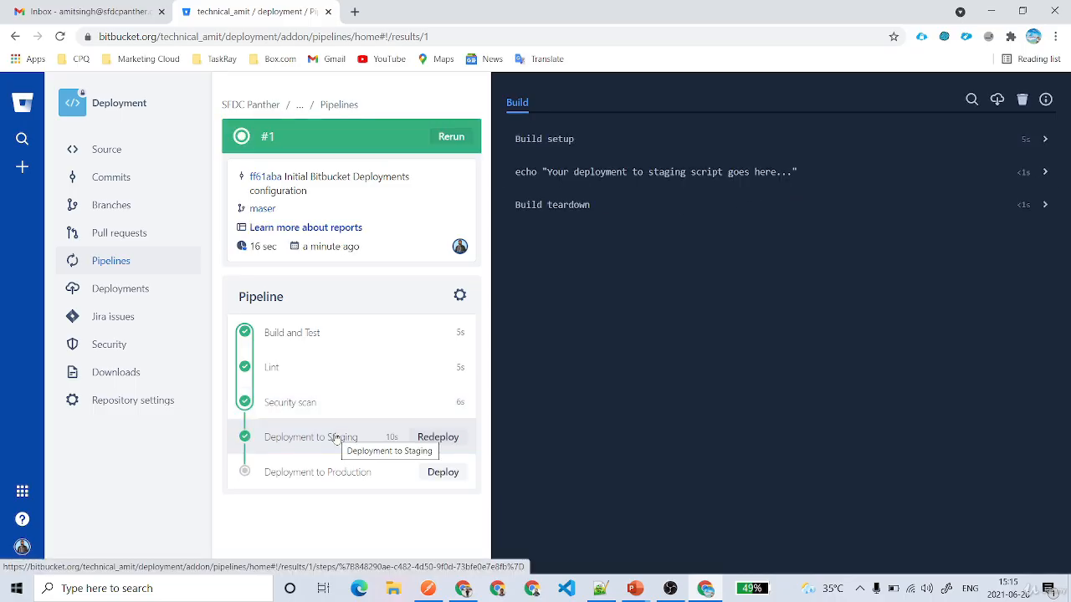
Return to the repository's deployments overview, promote build #1 from Staging and deploy it to the Production environment
{"action": "left_click", "coordinate": [109, 288]}
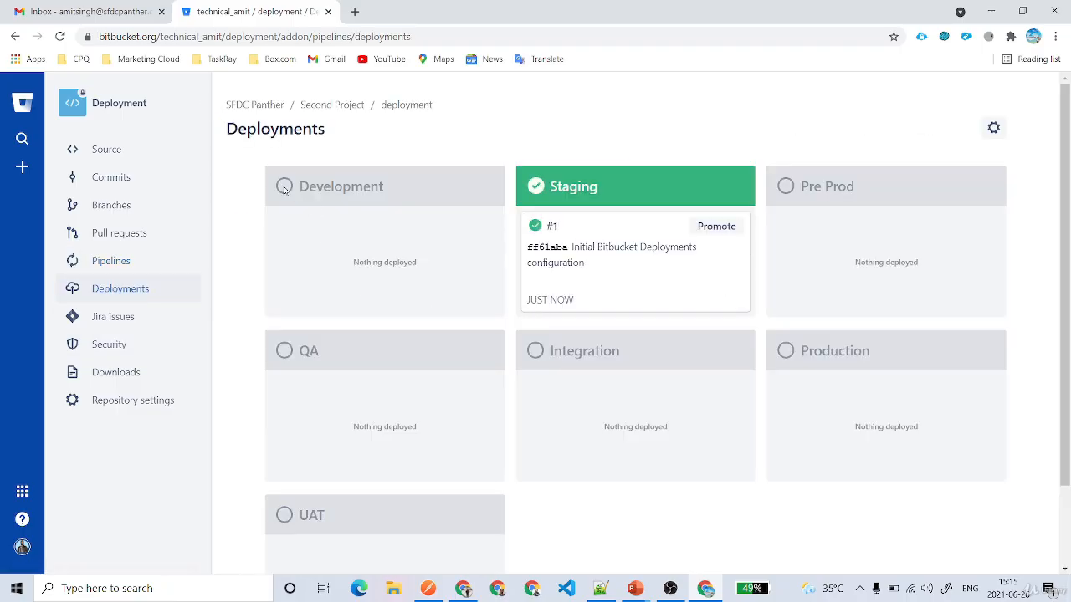
{"action": "scroll", "coordinate": [366, 407], "scroll_direction": "down", "scroll_amount": 1}
{"action": "scroll", "coordinate": [365, 406], "scroll_direction": "up", "scroll_amount": 1}
{"action": "scroll", "coordinate": [935, 378], "scroll_direction": "down", "scroll_amount": 2}
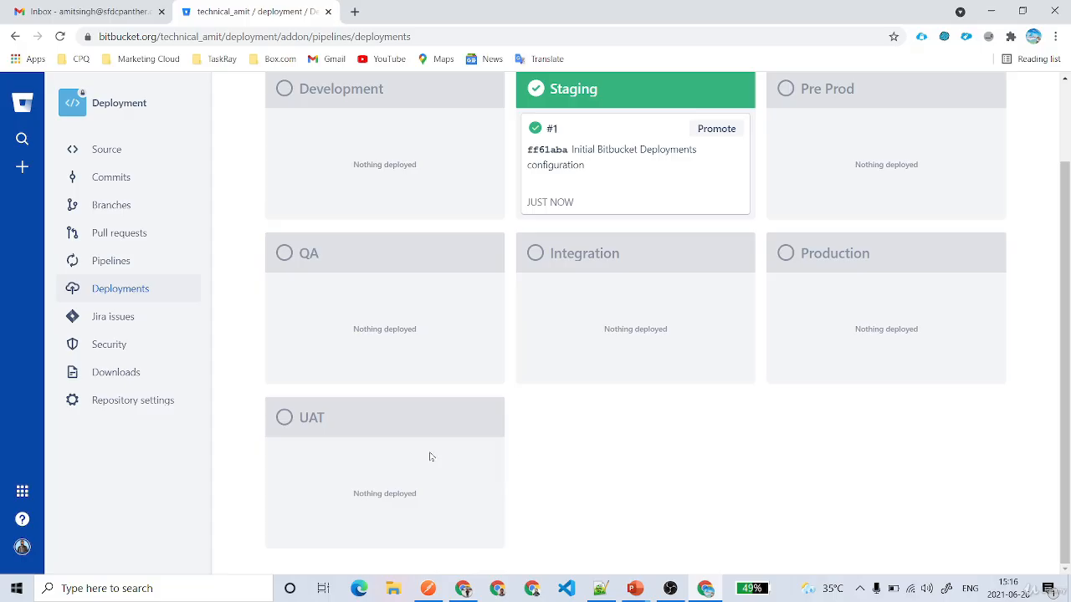
{"action": "scroll", "coordinate": [728, 464], "scroll_direction": "up", "scroll_amount": 2}
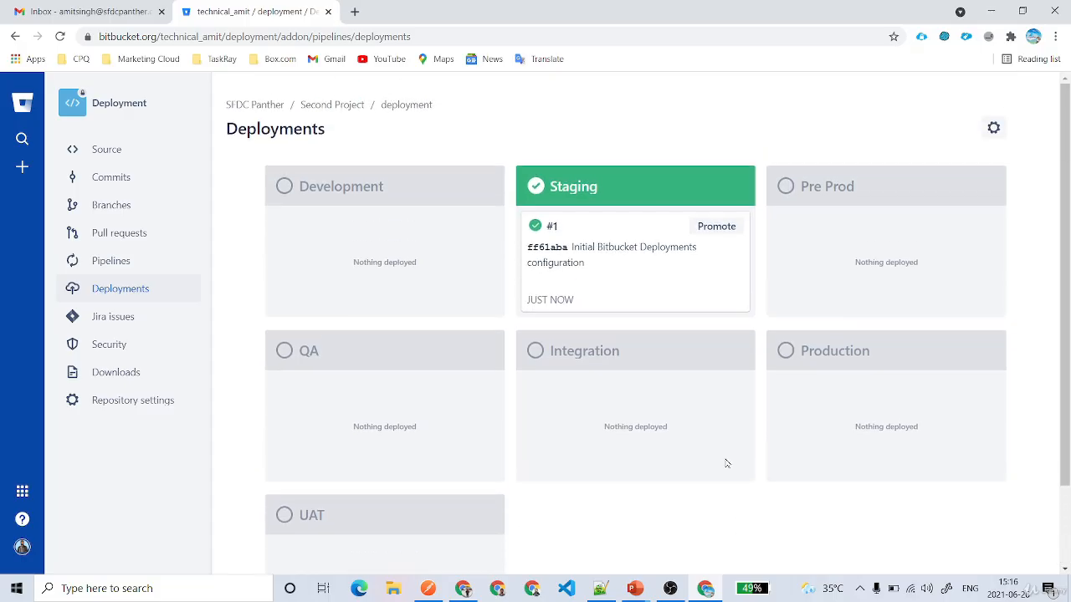
{"action": "left_click", "coordinate": [716, 230]}
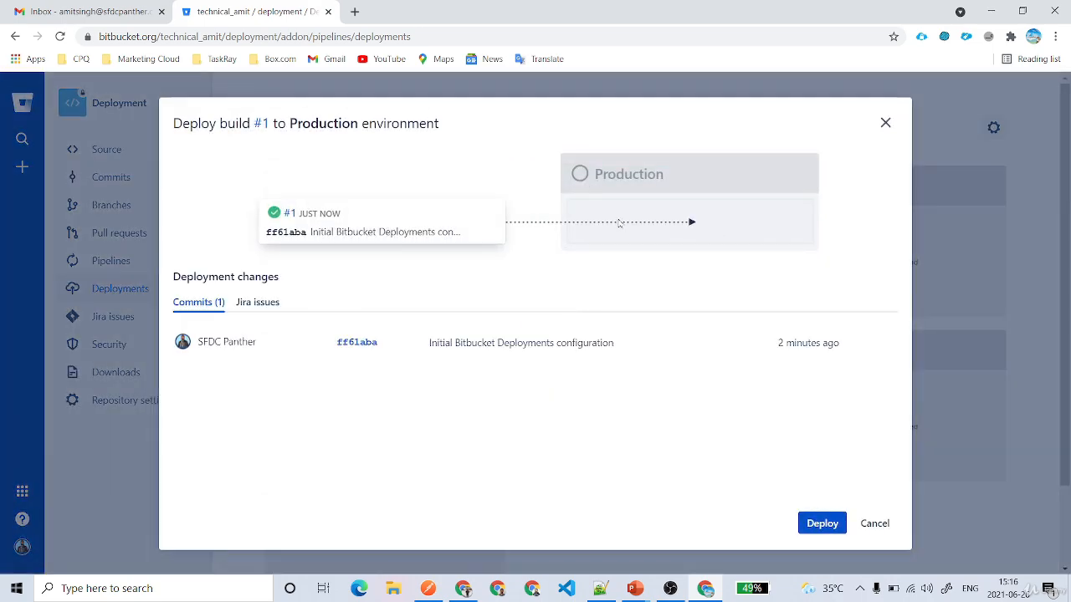
{"action": "left_click", "coordinate": [823, 524]}
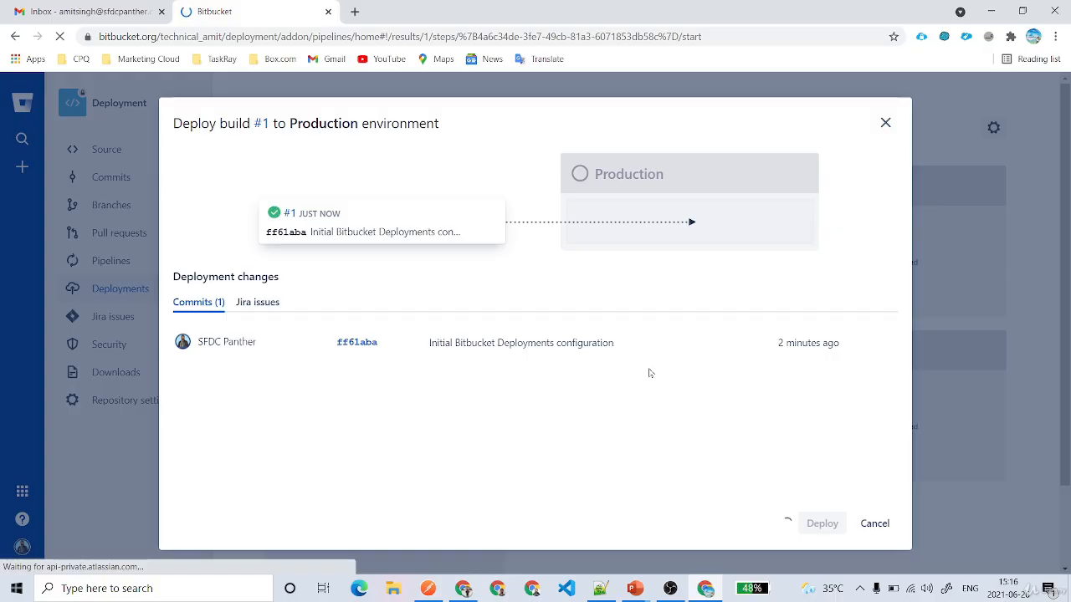